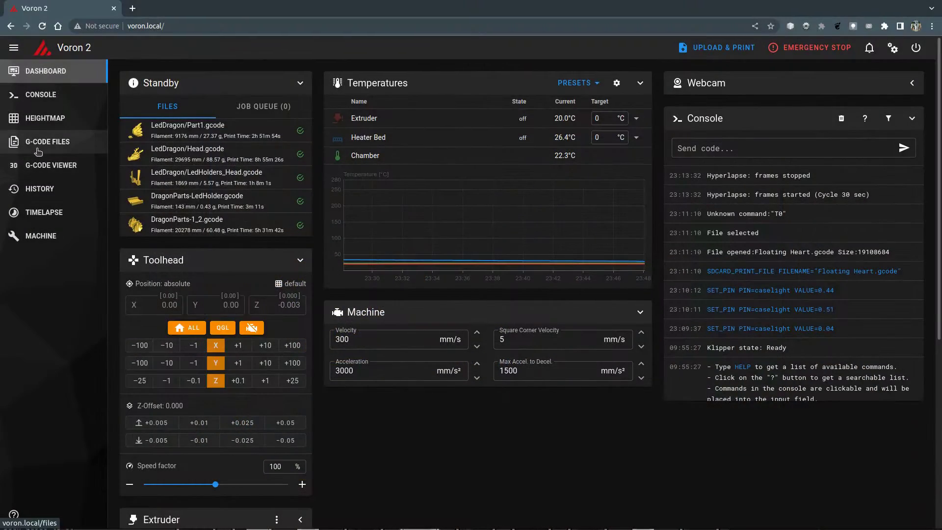
Check Suzanne.gcode's start-job prompt in Mainsail and add a Create Thumbnail script in Cura
{"action": "left_click", "coordinate": [37, 147]}
{"action": "left_click", "coordinate": [160, 386]}
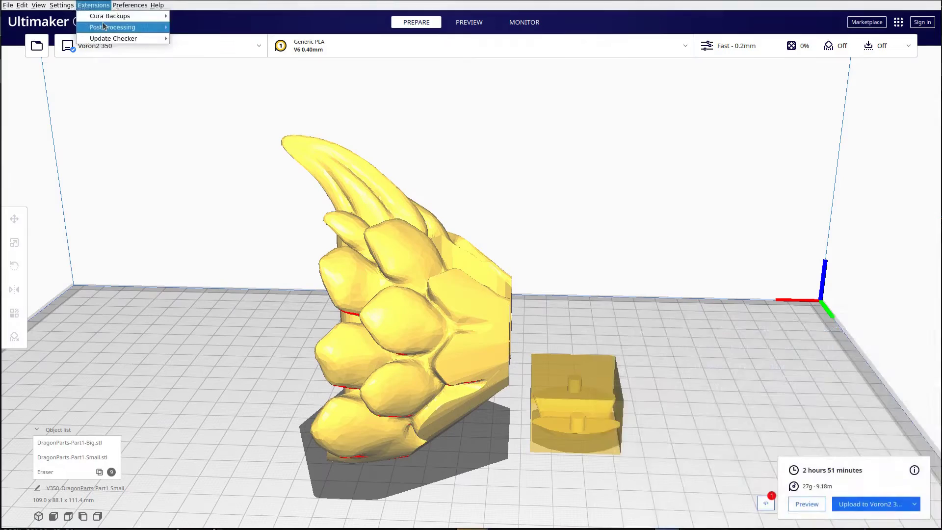
{"action": "left_click", "coordinate": [624, 387]}
{"action": "left_click", "coordinate": [634, 389]}
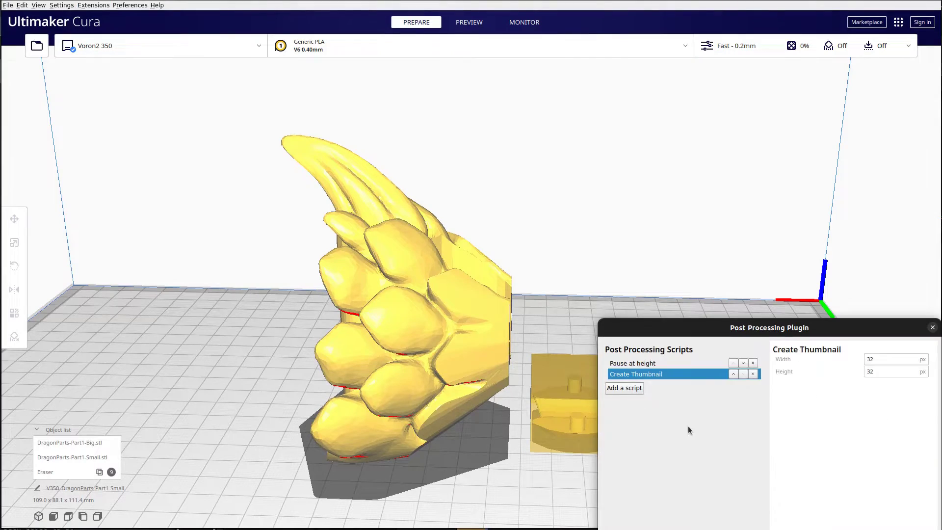
{"action": "key", "text": "Escape"}
Upload the sliced file to the printer and start printing the Pin-Support Challenge file
{"action": "left_click", "coordinate": [883, 504]}
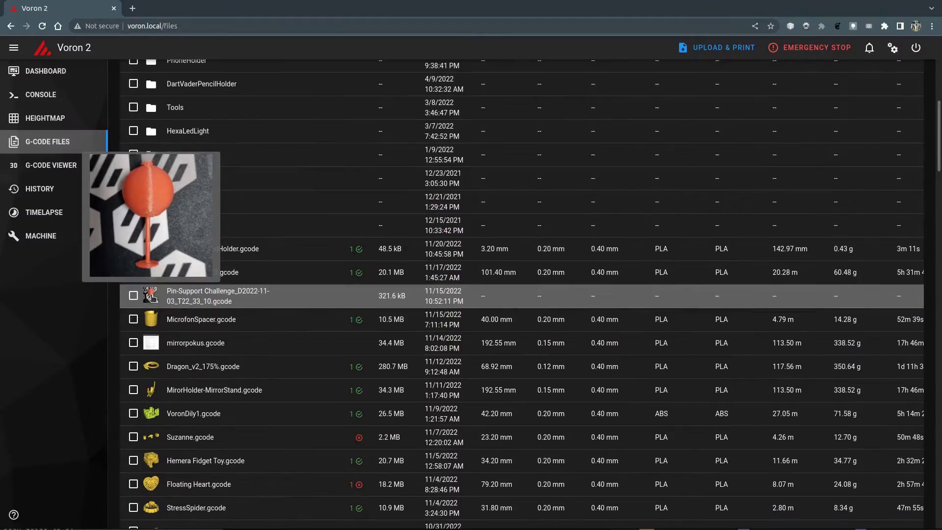
{"action": "left_click", "coordinate": [152, 297]}
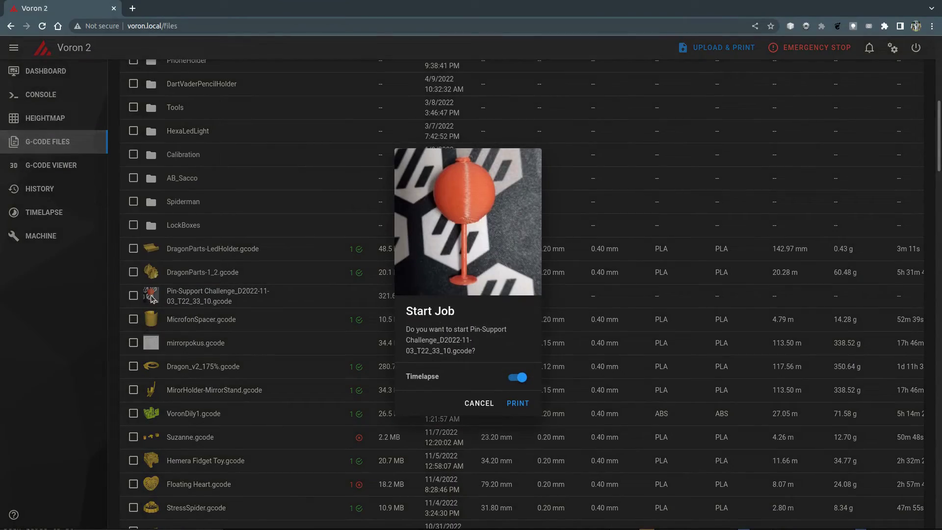
{"action": "left_click", "coordinate": [515, 402]}
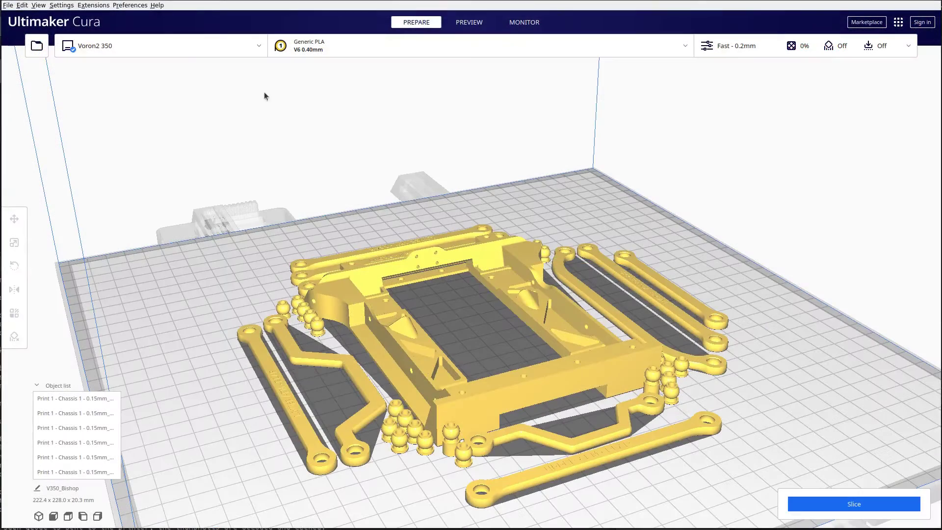
Add a Create Thumbnail script through Extensions > Post Processing > Modify G-Code
{"action": "left_click", "coordinate": [92, 5]}
{"action": "mouse_move", "coordinate": [109, 28]}
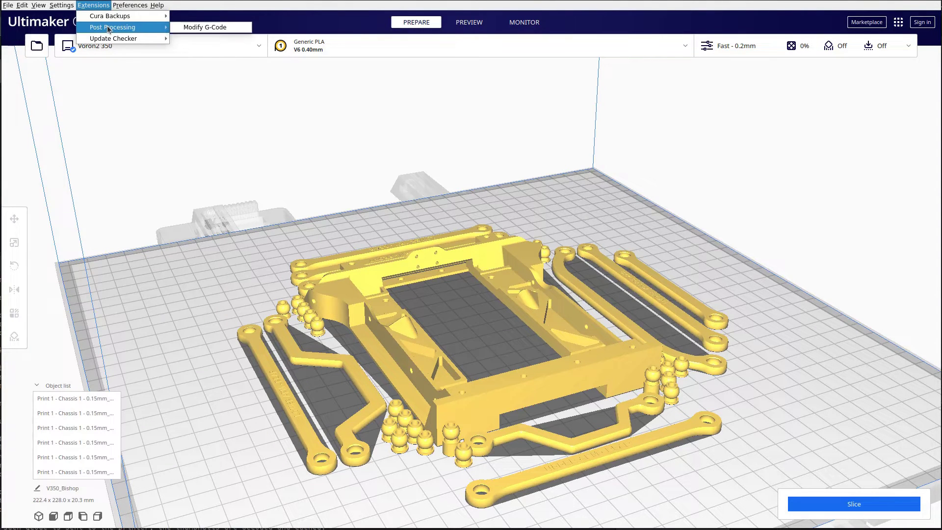
{"action": "left_click", "coordinate": [210, 27]}
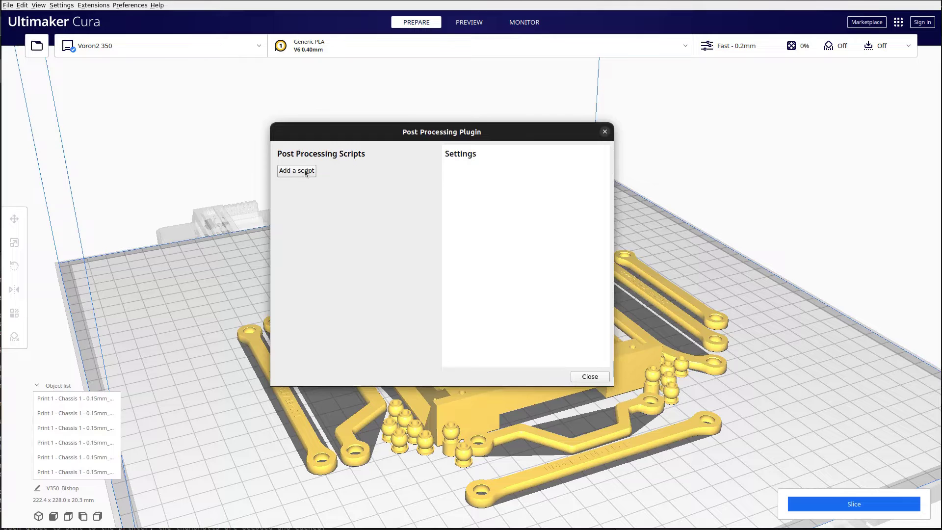
{"action": "left_click", "coordinate": [302, 171]}
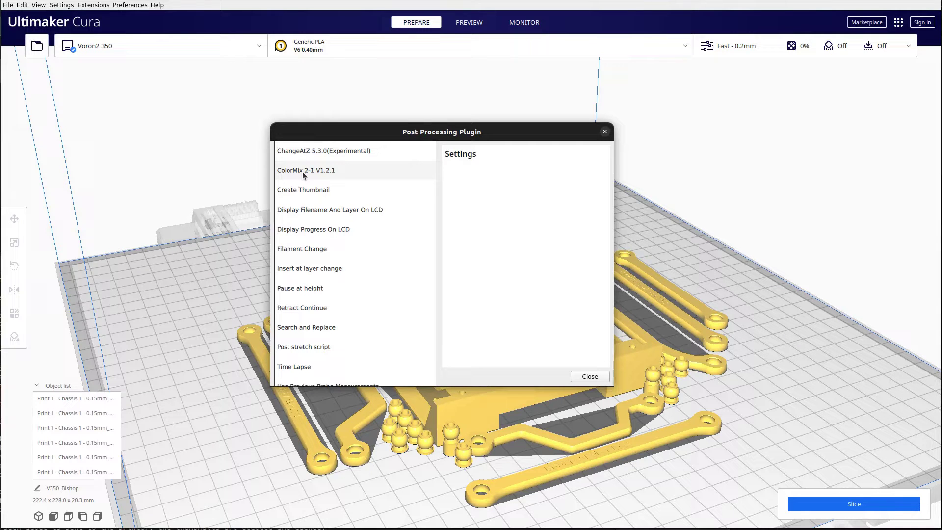
{"action": "left_click", "coordinate": [307, 187]}
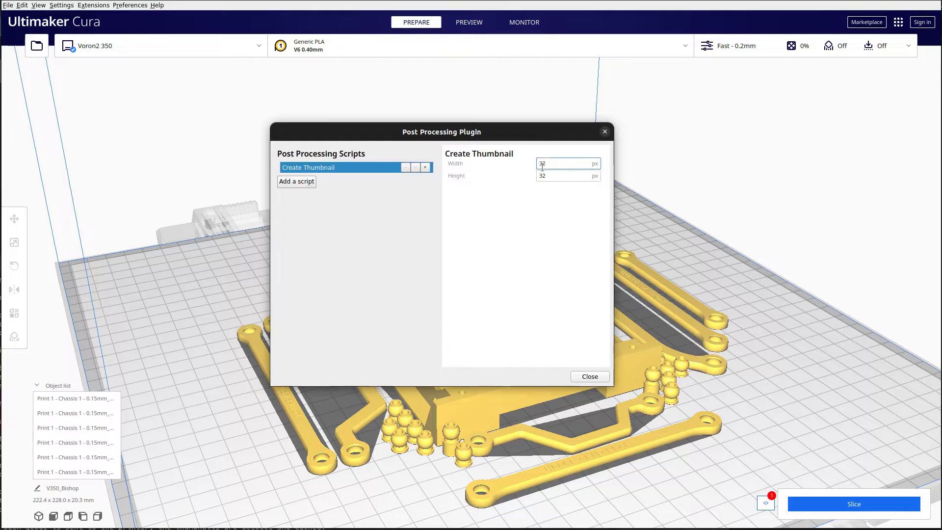
Add a second Create Thumbnail script with width and height of 300 px
{"action": "left_click", "coordinate": [307, 182]}
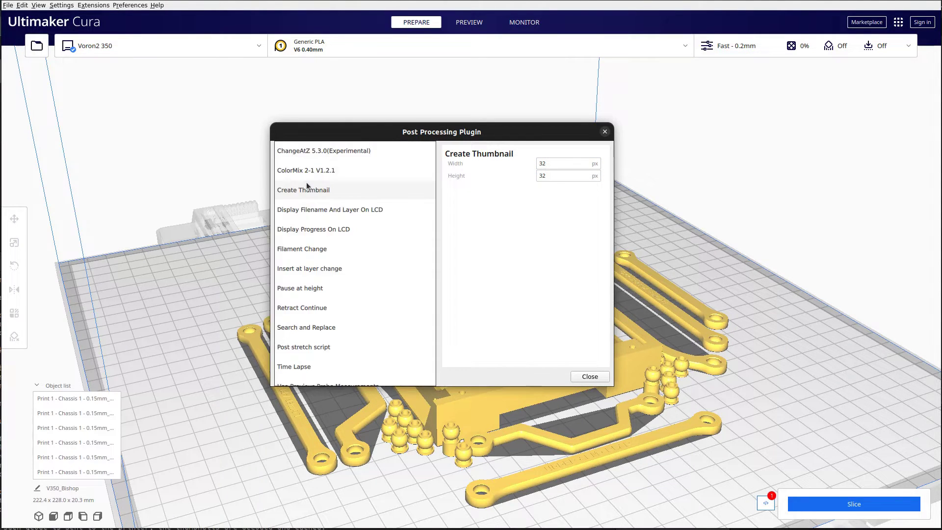
{"action": "left_click", "coordinate": [315, 190]}
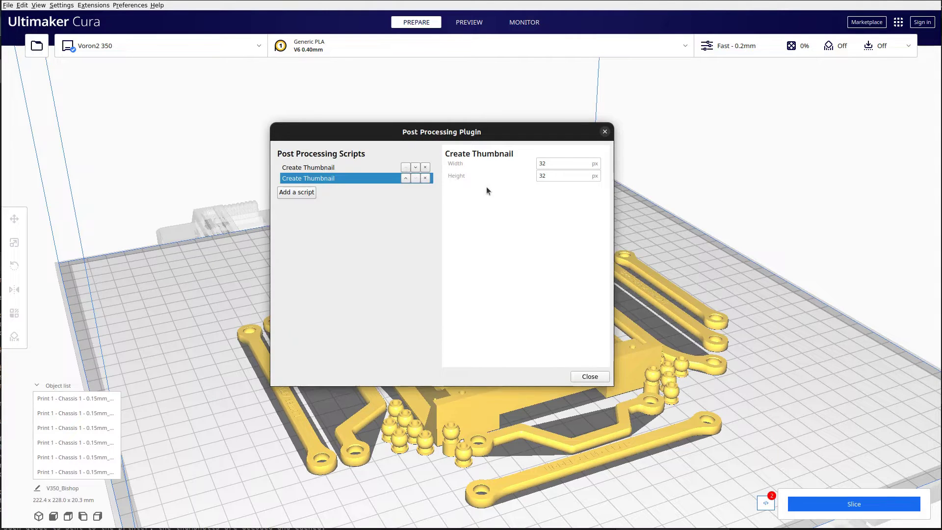
{"action": "left_click", "coordinate": [550, 164]}
{"action": "key", "text": "BackSpace"}
{"action": "type", "text": "00"}
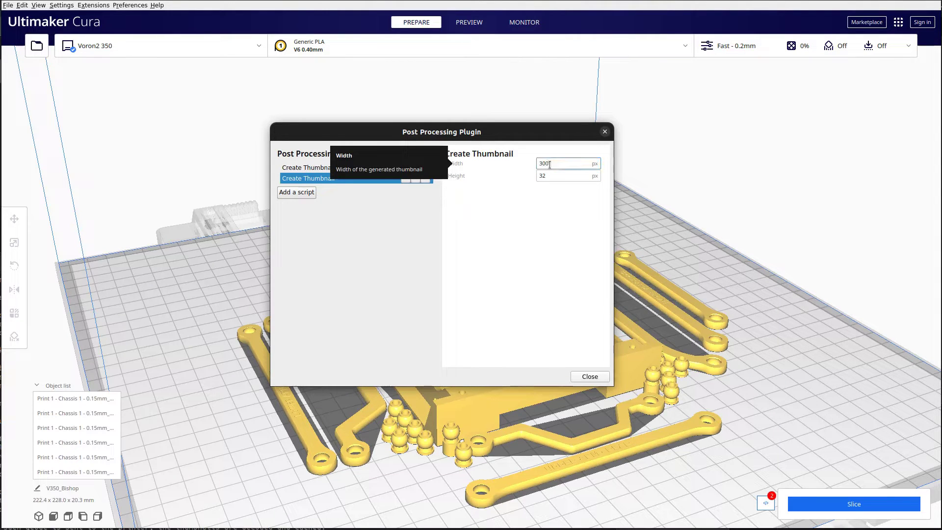
{"action": "left_click", "coordinate": [554, 176]}
{"action": "key", "text": "BackSpace"}
{"action": "type", "text": "00"}
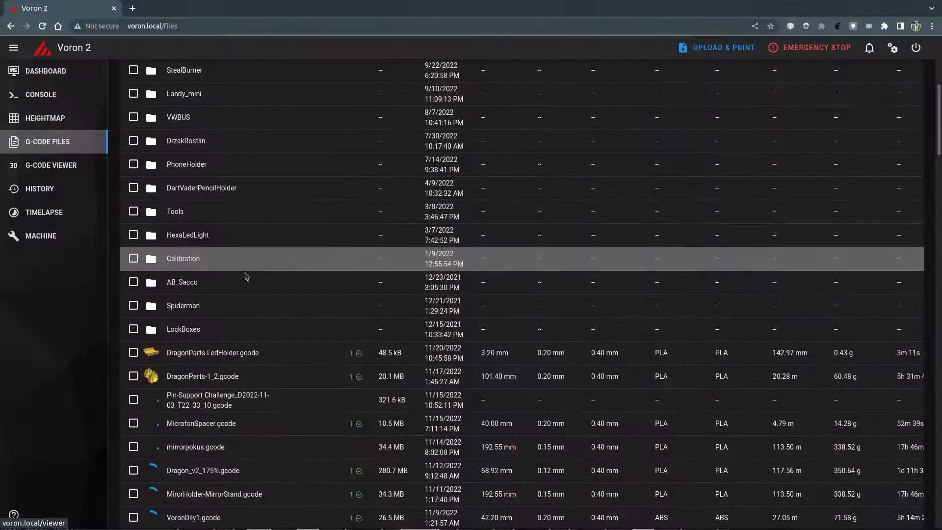
Scroll down the Mainsail G-code Files list to reach the Bamboo folder
{"action": "scroll", "coordinate": [246, 276], "scroll_direction": "down", "scroll_amount": 3}
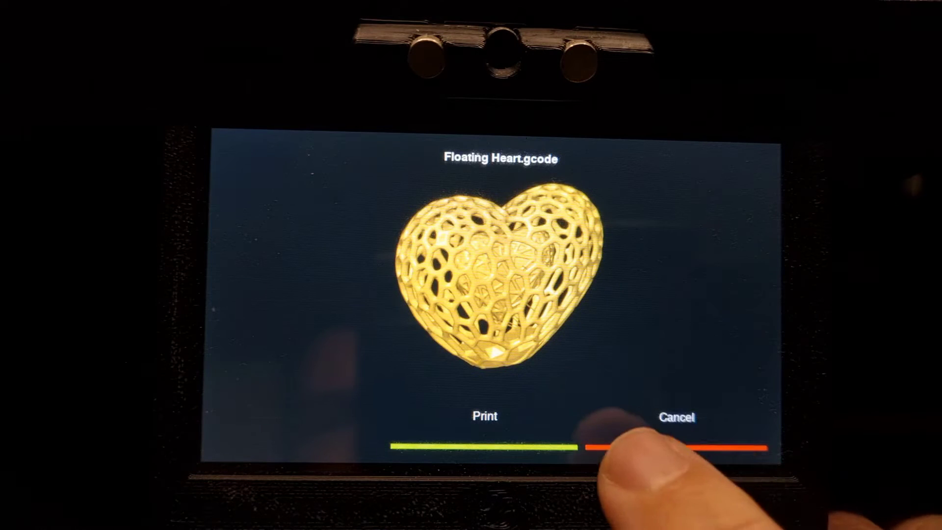
Start printing Floating Heart.gcode from the KlipperScreen confirmation screen
{"action": "left_click", "coordinate": [498, 373]}
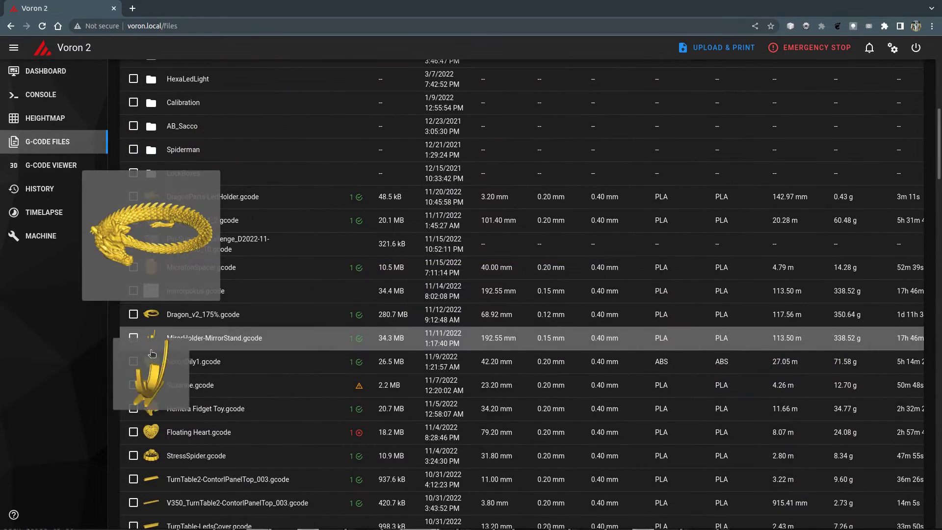
{"action": "mouse_move", "coordinate": [153, 426]}
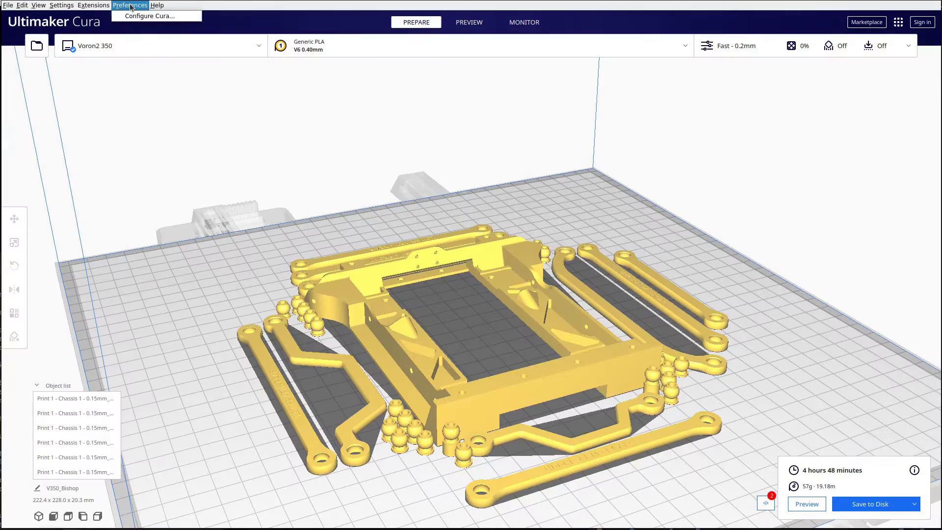
Check Cura's Materials preferences, then save the slice as Chassis.gcode and open it in gedit
{"action": "left_click", "coordinate": [131, 17]}
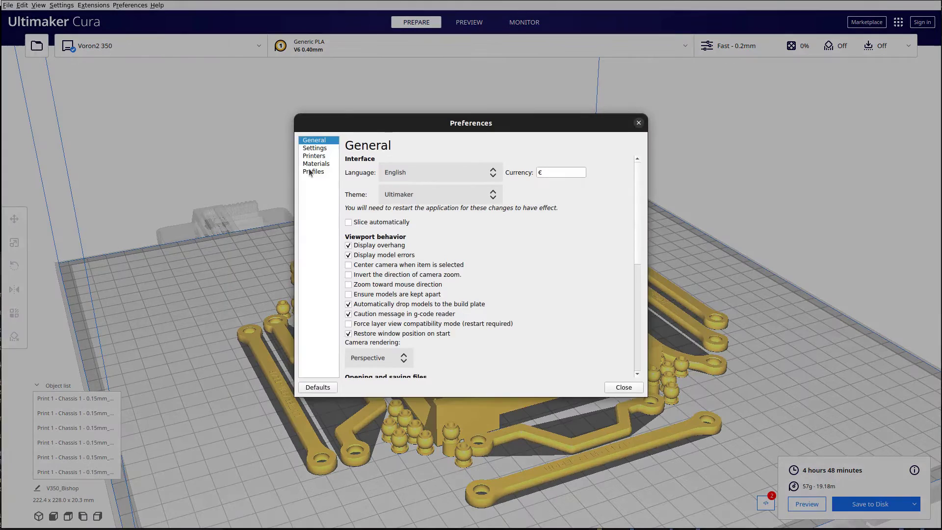
{"action": "left_click", "coordinate": [315, 164]}
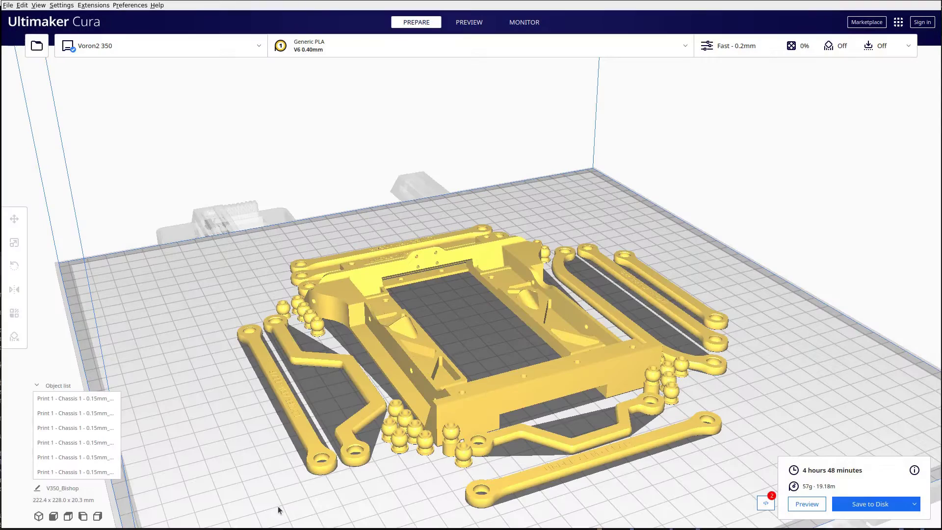
{"action": "left_click", "coordinate": [868, 503]}
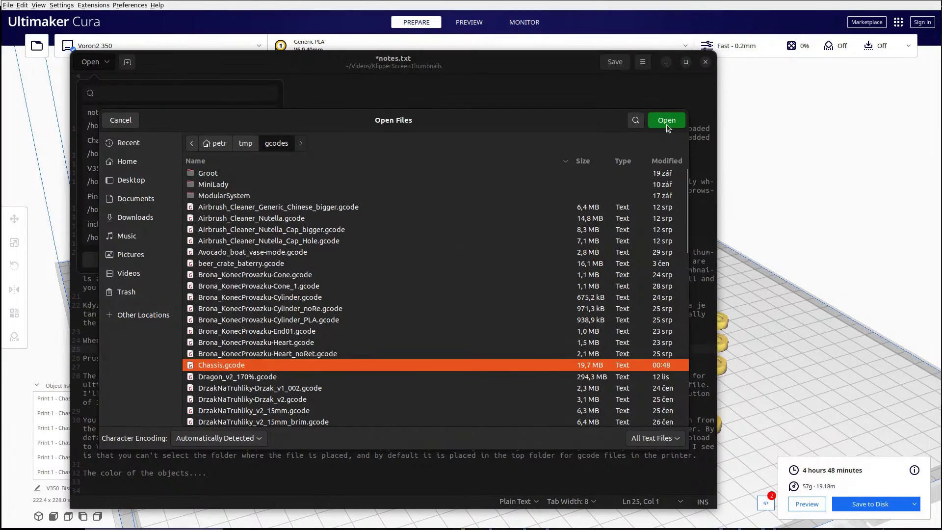
{"action": "key", "text": "Return"}
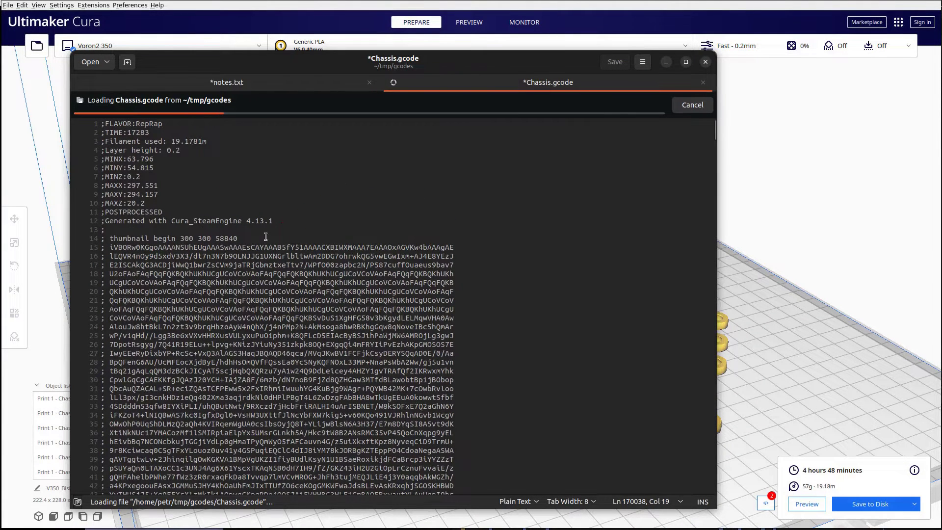
Review Chassis.gcode's Cura_SteamEngine 4.13.1 header and 300×300 thumbnail, then upload it to Bamboo
{"action": "left_click", "coordinate": [120, 221]}
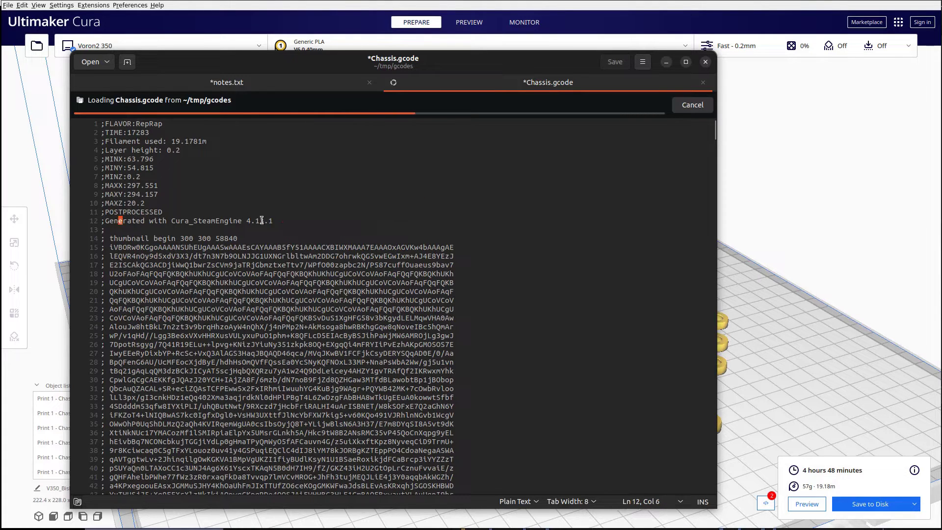
{"action": "left_click", "coordinate": [283, 221]}
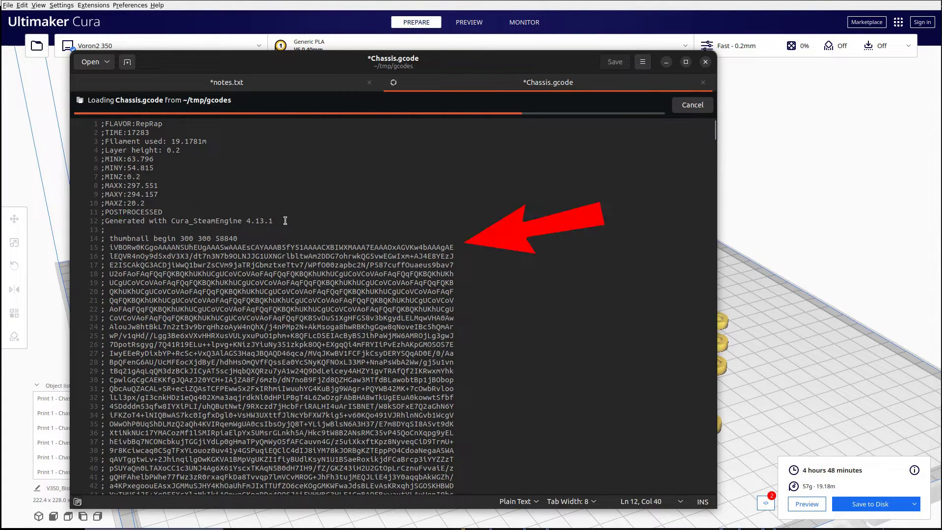
{"action": "left_click", "coordinate": [283, 236]}
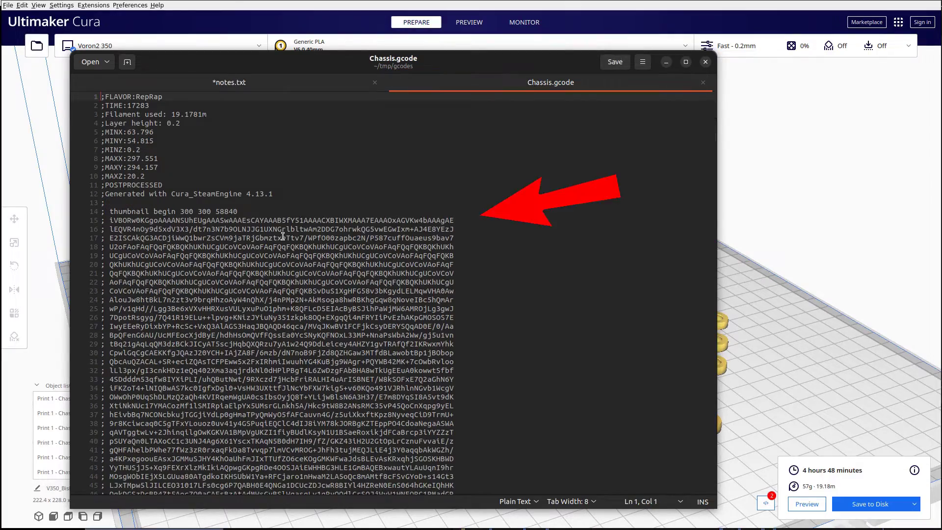
{"action": "scroll", "coordinate": [284, 238], "scroll_direction": "down", "scroll_amount": 20}
{"action": "scroll", "coordinate": [285, 242], "scroll_direction": "down", "scroll_amount": 20}
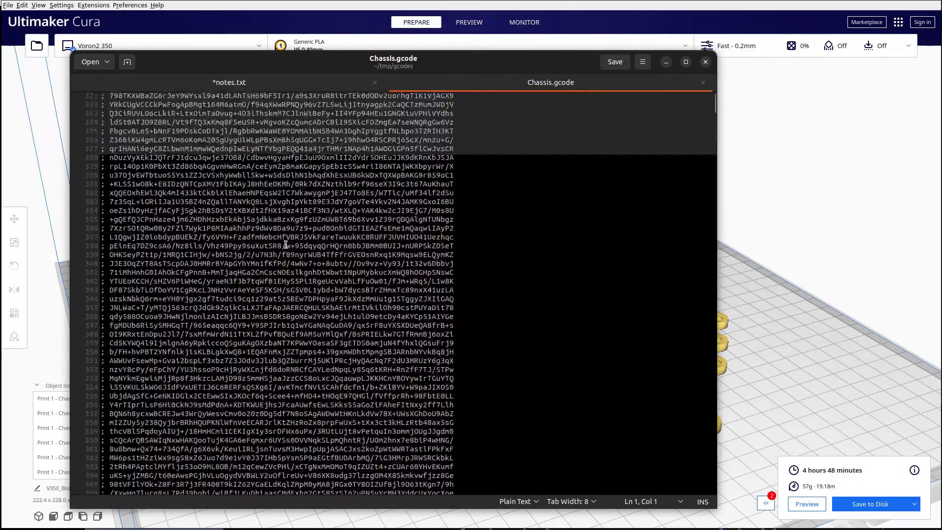
{"action": "scroll", "coordinate": [285, 243], "scroll_direction": "down", "scroll_amount": 20}
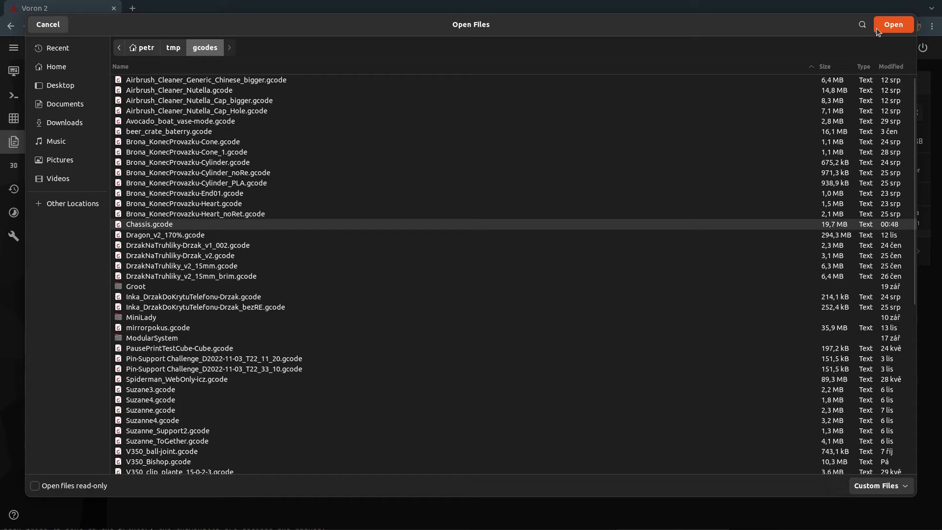
{"action": "left_click", "coordinate": [878, 27]}
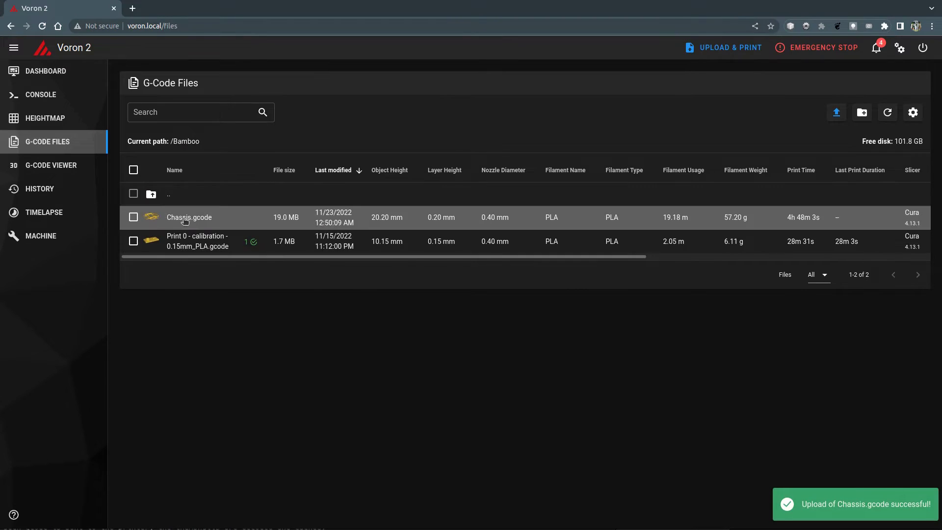
{"action": "key", "text": "ctrl+alt+t"}
{"action": "type", "text": "ssh pi@voron.loc"}
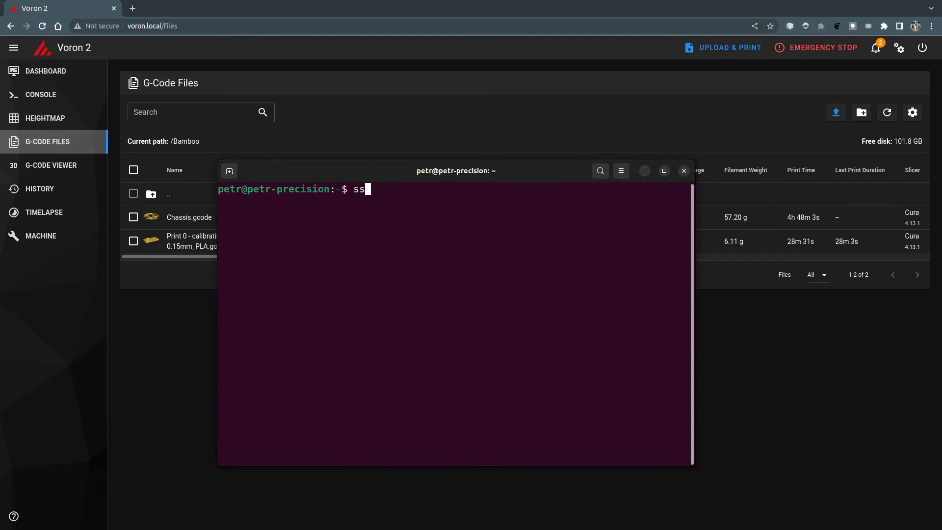
{"action": "type", "text": "al"}
{"action": "key", "text": "Return"}
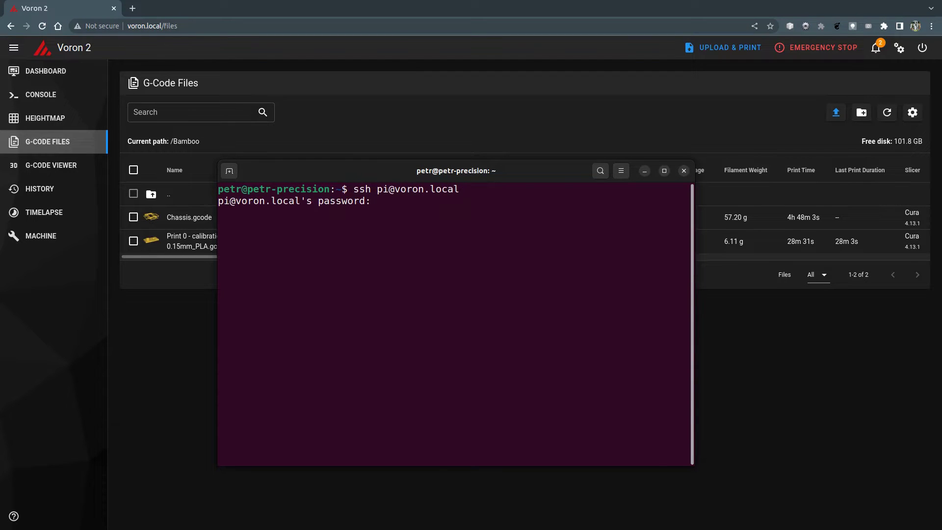
{"action": "key", "text": "Return"}
{"action": "type", "text": "cd gcode_files/"}
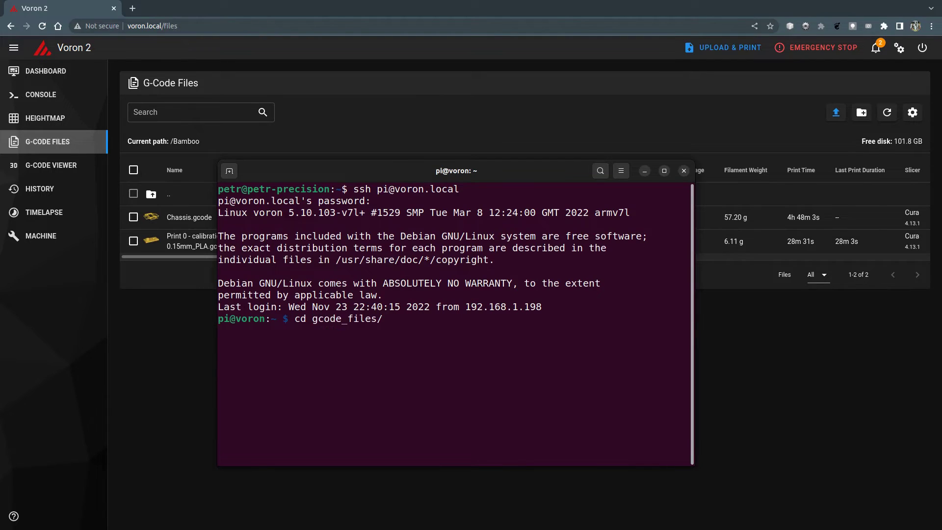
{"action": "key", "text": "Return"}
{"action": "type", "text": "cd Bamboo/"}
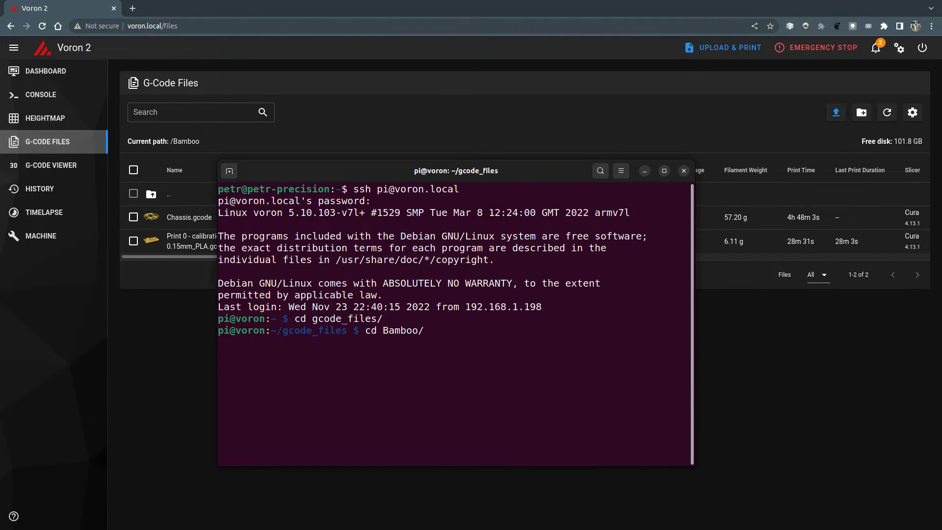
{"action": "key", "text": "Return"}
{"action": "type", "text": "cd .thumbs/"}
{"action": "key", "text": "Return"}
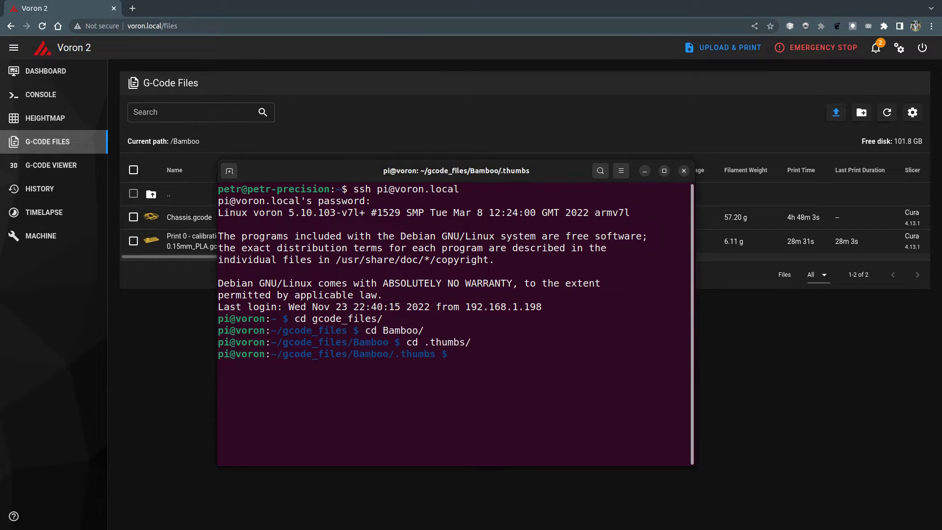
{"action": "type", "text": "ls"}
{"action": "key", "text": "Return"}
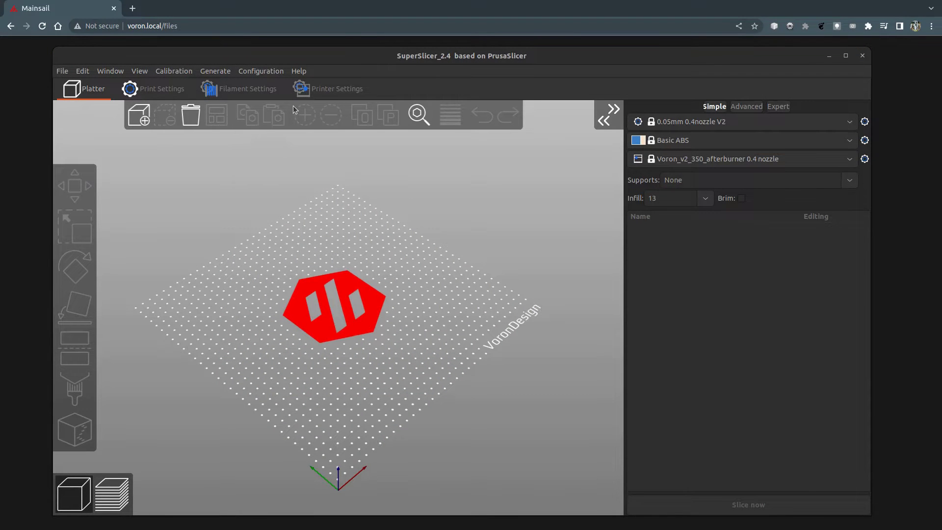
Show the Voron_v2_350_afterburner 0.4 nozzle printer settings and the Configuration > Mode choices
{"action": "left_click", "coordinate": [322, 93]}
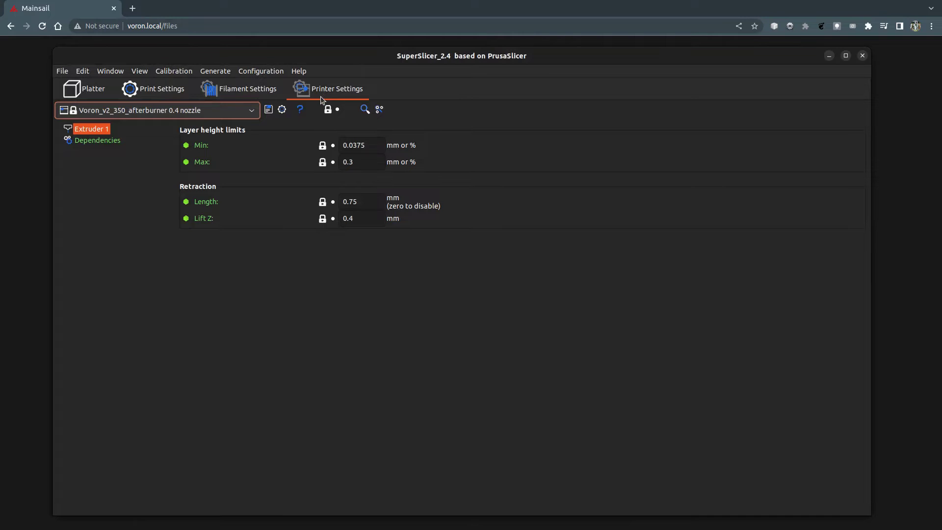
{"action": "left_click", "coordinate": [256, 74]}
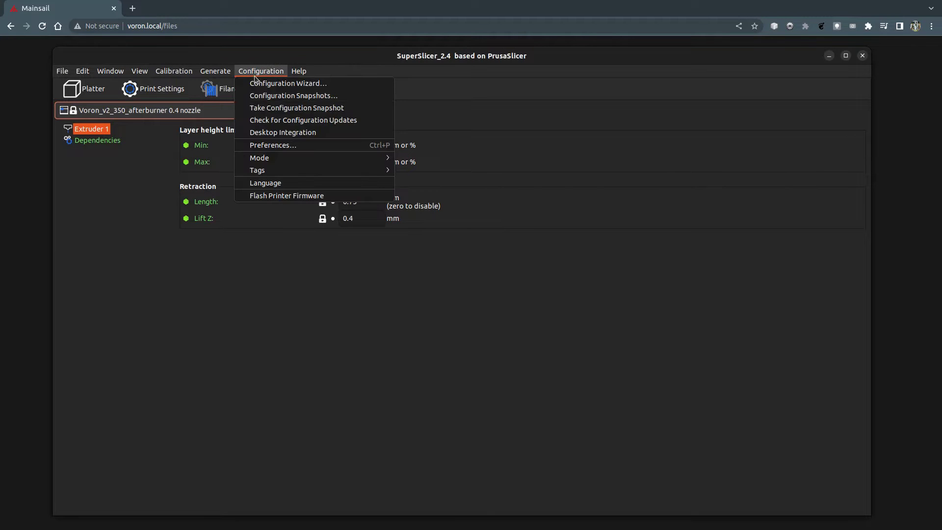
{"action": "mouse_move", "coordinate": [280, 163]}
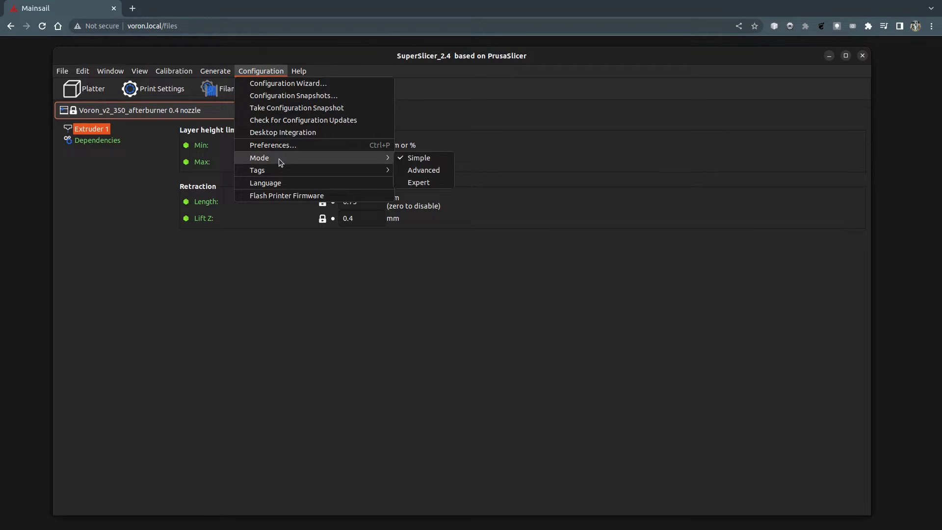
Switch to Expert mode and scroll General settings to the 64×64 and 400×300 PNG thumbnails
{"action": "left_click", "coordinate": [411, 183]}
{"action": "left_click", "coordinate": [96, 131]}
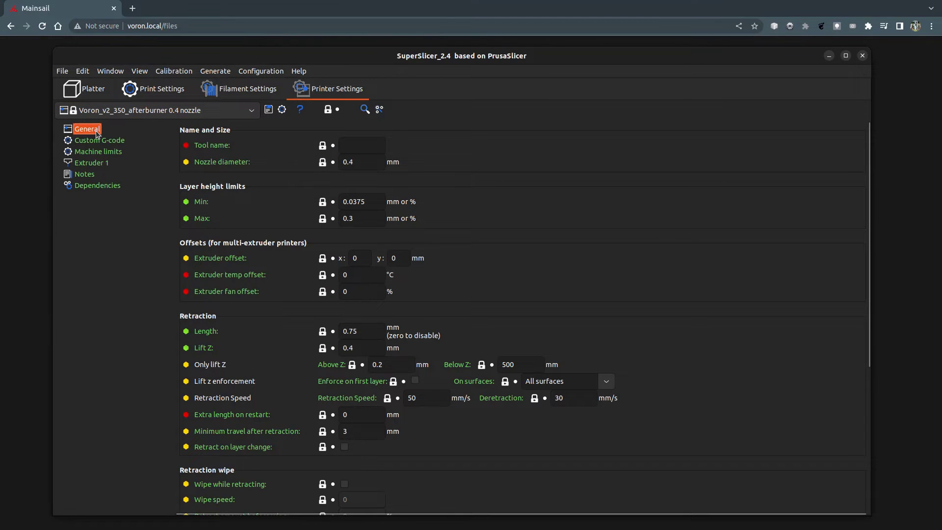
{"action": "scroll", "coordinate": [260, 372], "scroll_direction": "down", "scroll_amount": 4}
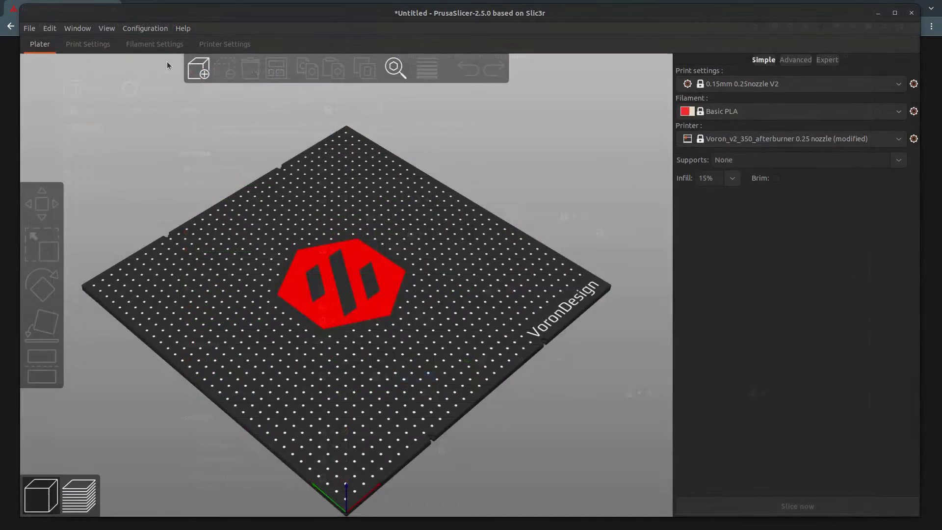
Open PrusaSlicer's Printer Settings and switch the interface to Expert mode
{"action": "left_click", "coordinate": [225, 43]}
{"action": "left_click", "coordinate": [144, 28]}
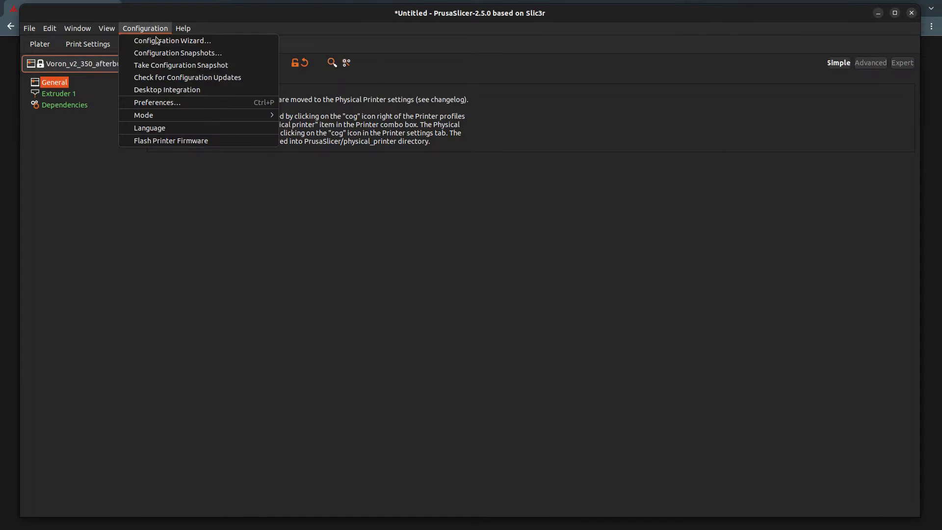
{"action": "mouse_move", "coordinate": [183, 116]}
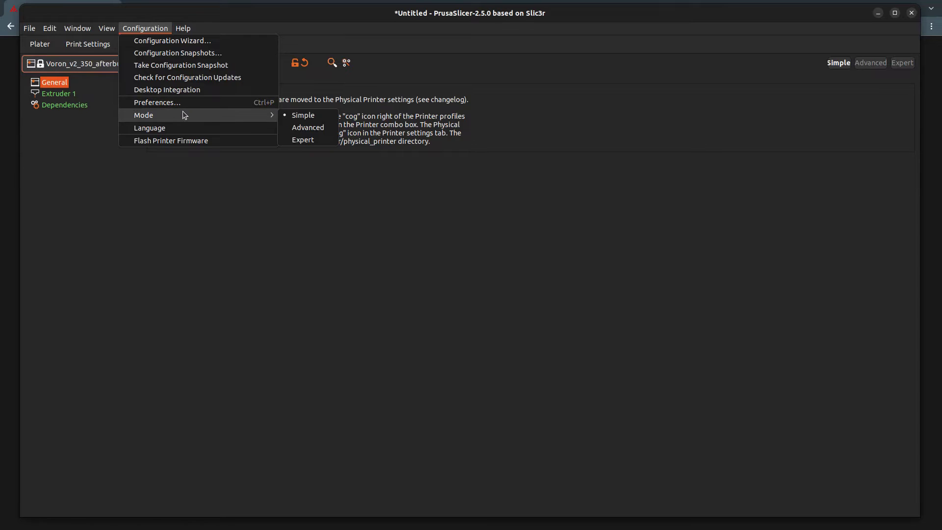
{"action": "left_click", "coordinate": [301, 139]}
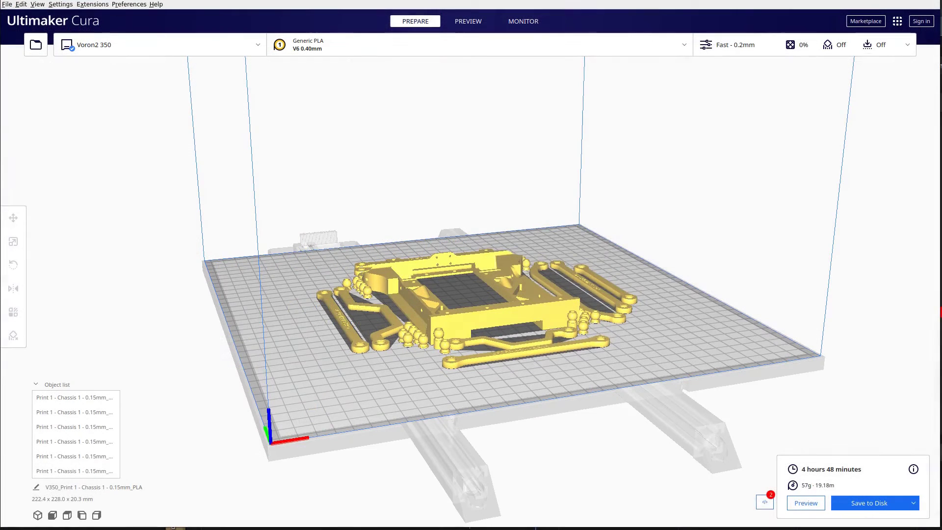
Remove both Create Thumbnail scripts from Post Processing
{"action": "left_click", "coordinate": [762, 503]}
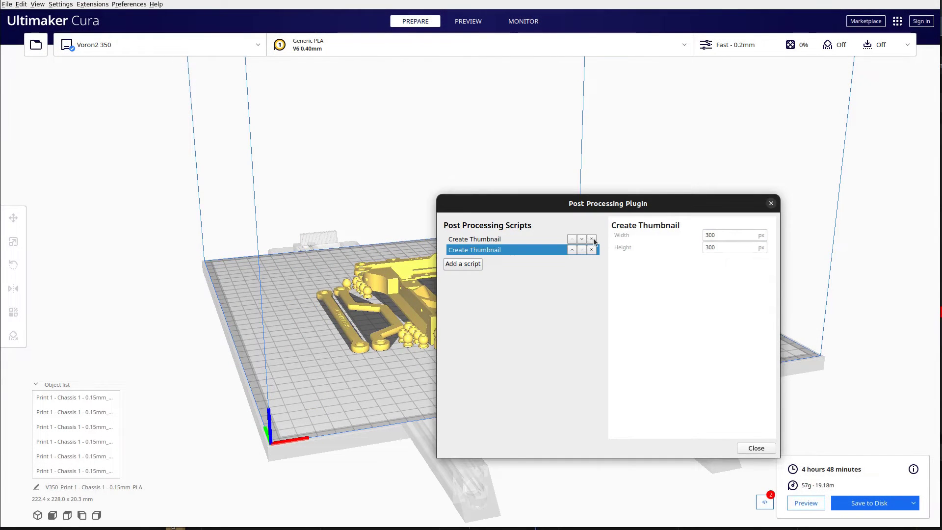
{"action": "left_click", "coordinate": [592, 240]}
{"action": "left_click", "coordinate": [592, 239]}
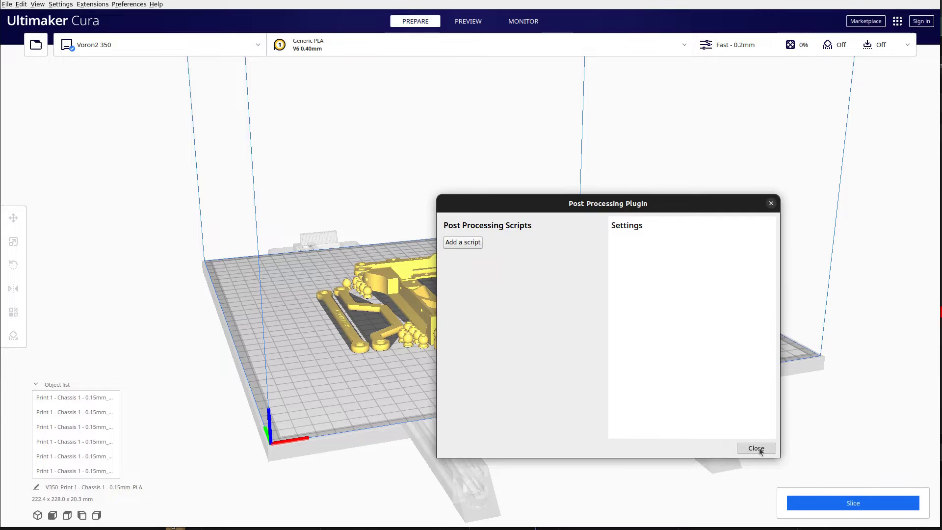
{"action": "left_click", "coordinate": [755, 447]}
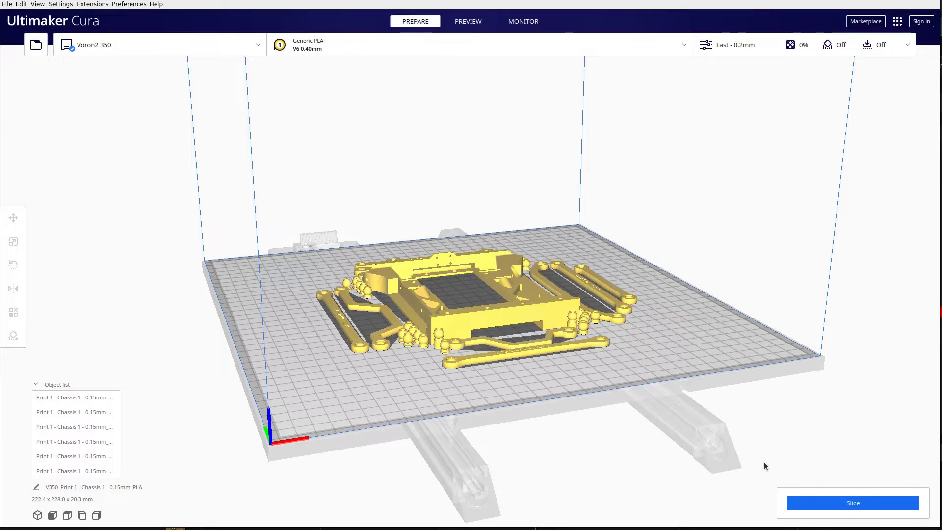
Re-slice the plate and save it to disk as Chassis.ufp in UFP format
{"action": "left_click", "coordinate": [832, 505]}
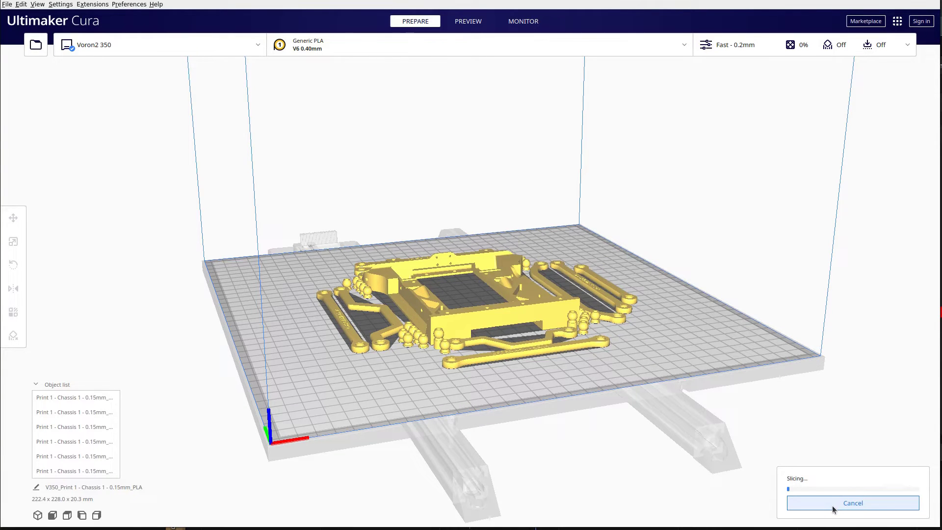
{"action": "left_click", "coordinate": [883, 503]}
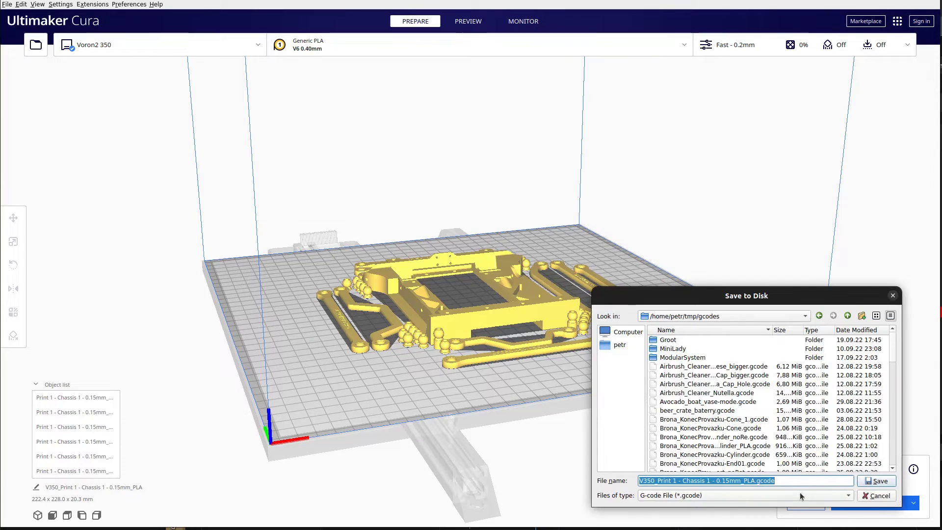
{"action": "left_click", "coordinate": [671, 469]}
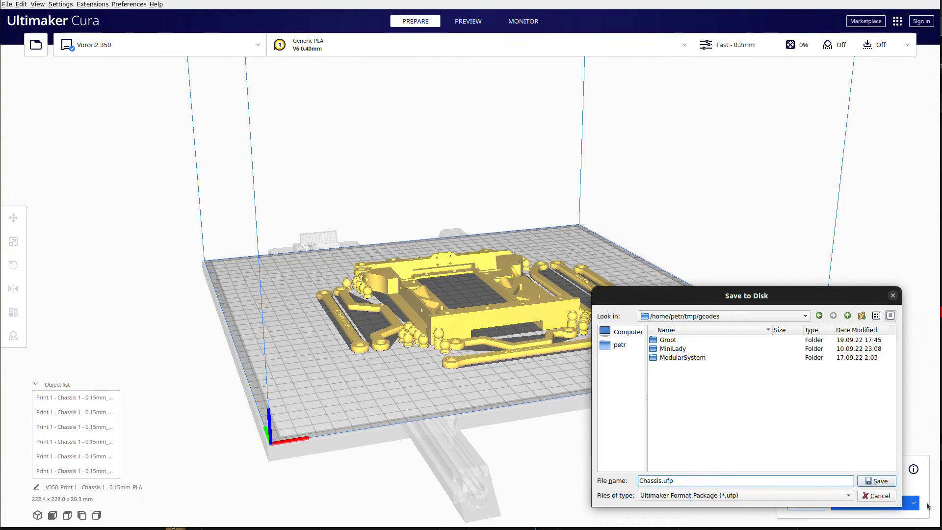
{"action": "left_click", "coordinate": [874, 480]}
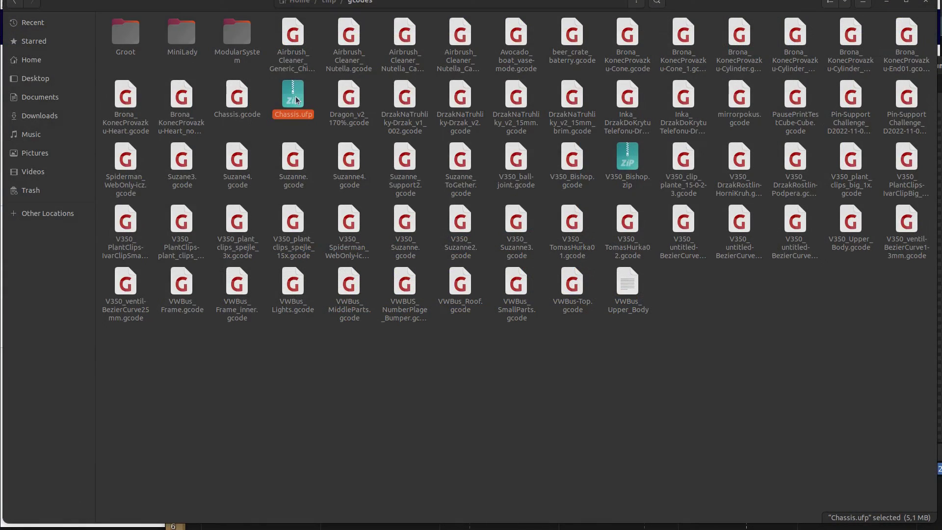
Open Chassis.ufp in Archive Manager and view Metadata/thumbnail.png, a 300 × 300 chassis preview
{"action": "double_click", "coordinate": [295, 97]}
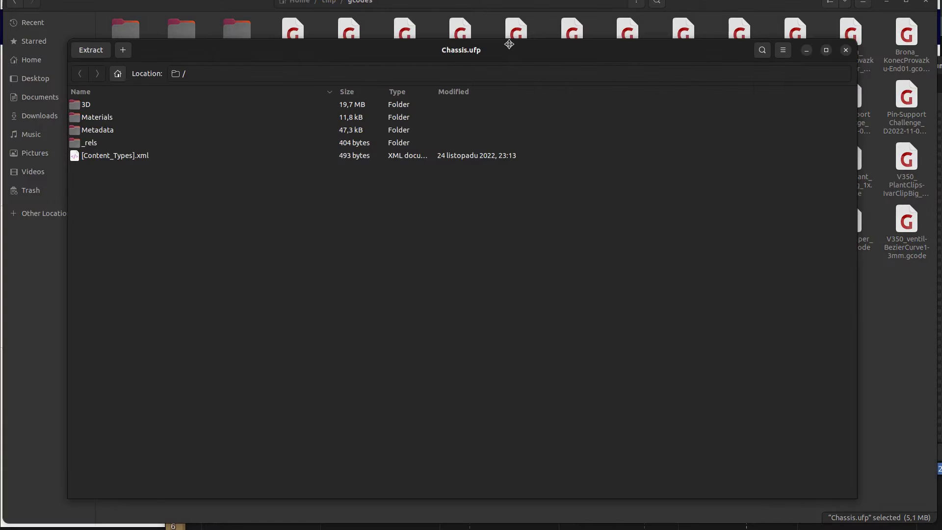
{"action": "double_click", "coordinate": [98, 130]}
{"action": "left_click", "coordinate": [102, 107]}
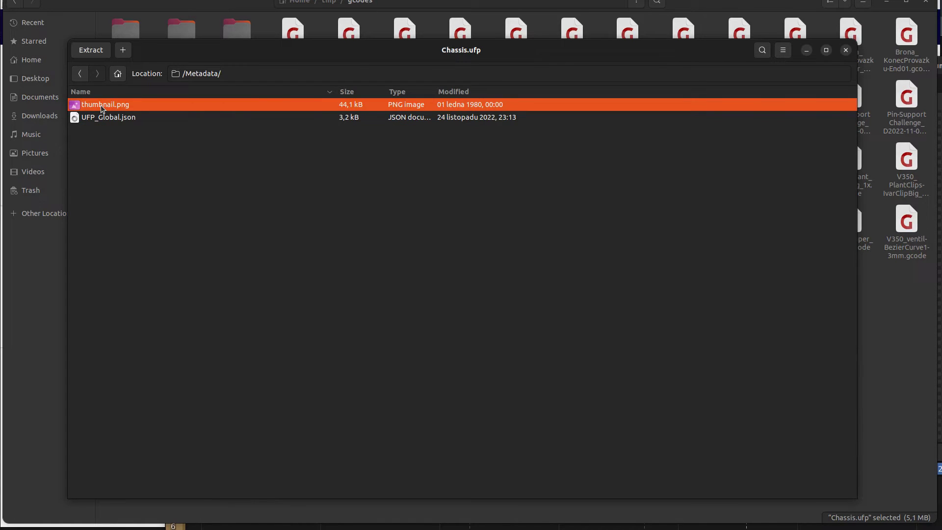
{"action": "double_click", "coordinate": [102, 107]}
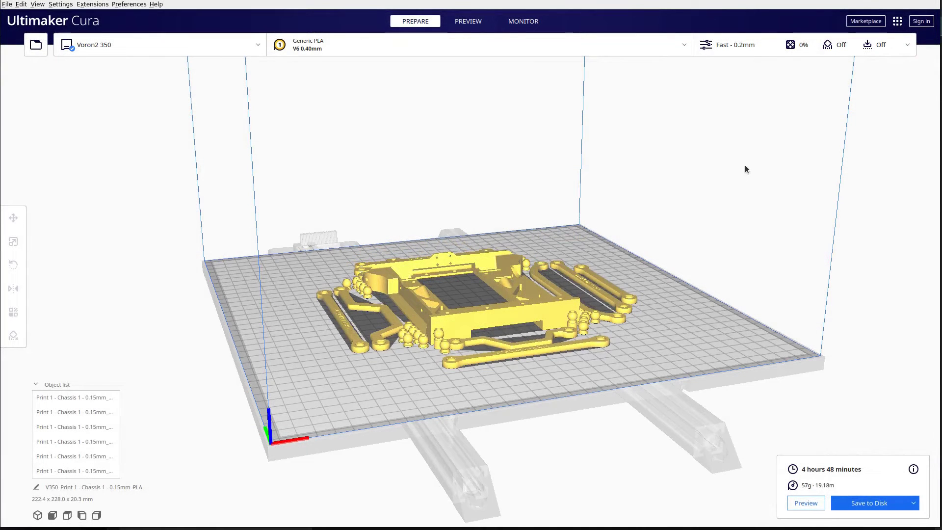
Search the Marketplace for klipper, confirm Moonraker Connection 1.6.3 is installed, and close it
{"action": "left_click", "coordinate": [865, 21]}
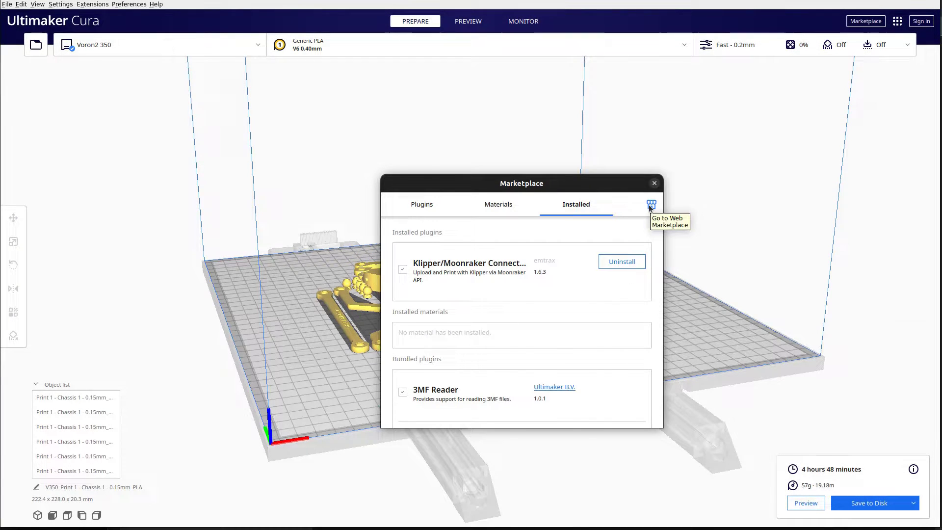
{"action": "left_click", "coordinate": [650, 205]}
{"action": "left_click", "coordinate": [38, 140]}
{"action": "type", "text": "klipper"}
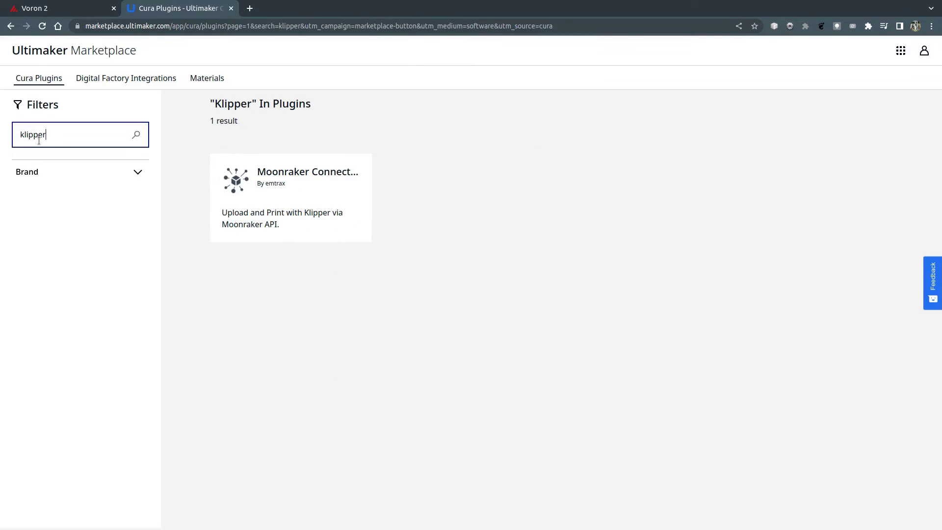
{"action": "left_click", "coordinate": [259, 180]}
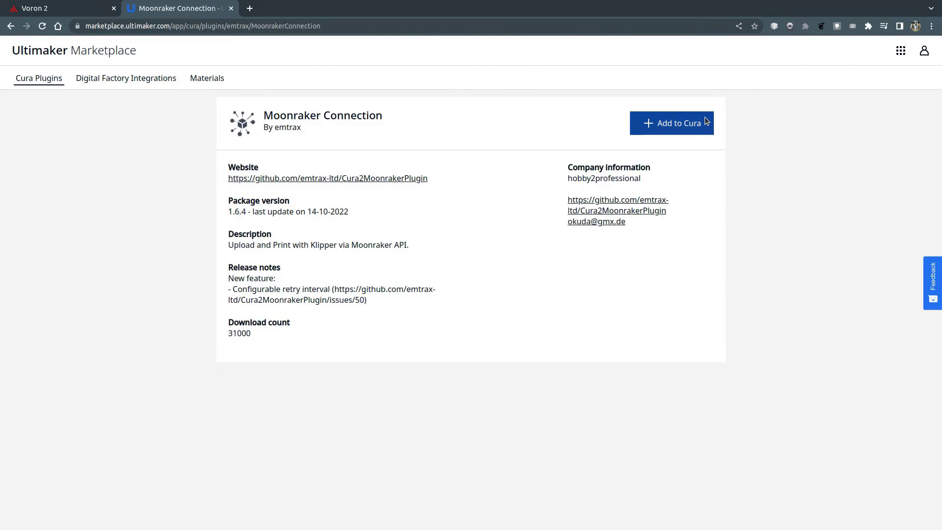
{"action": "key", "text": "alt+Tab"}
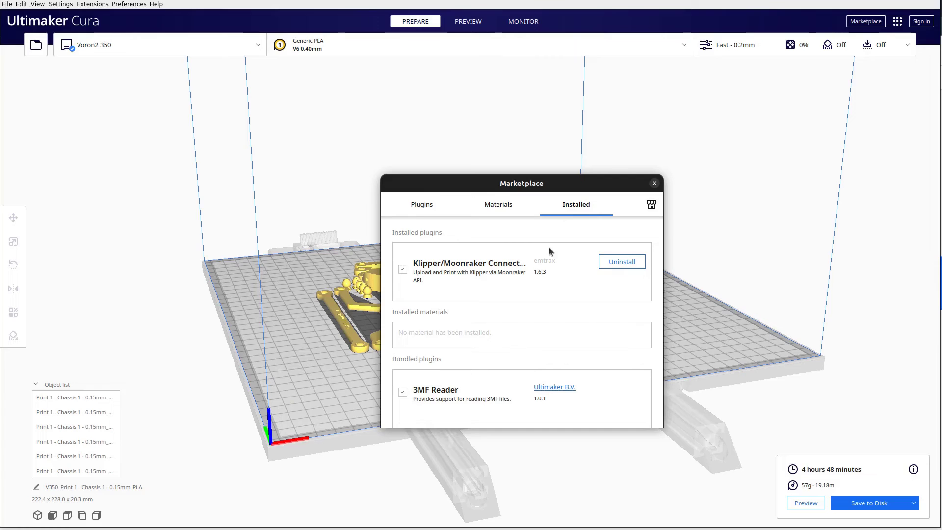
{"action": "left_click", "coordinate": [655, 183]}
{"action": "left_click", "coordinate": [61, 4]}
Set the Voron2 350 Moonraker upload format to UFP with Thumbnail
{"action": "mouse_move", "coordinate": [78, 14]}
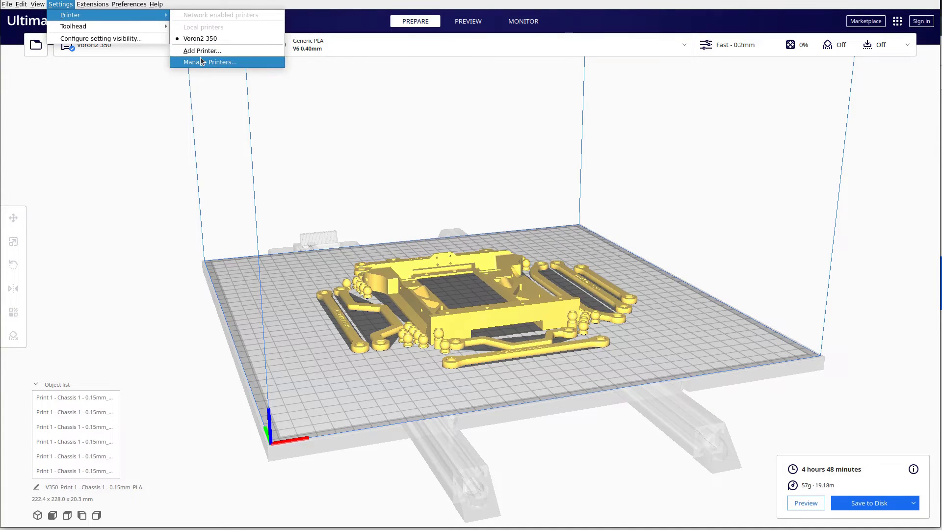
{"action": "left_click", "coordinate": [200, 61]}
{"action": "left_click", "coordinate": [481, 206]}
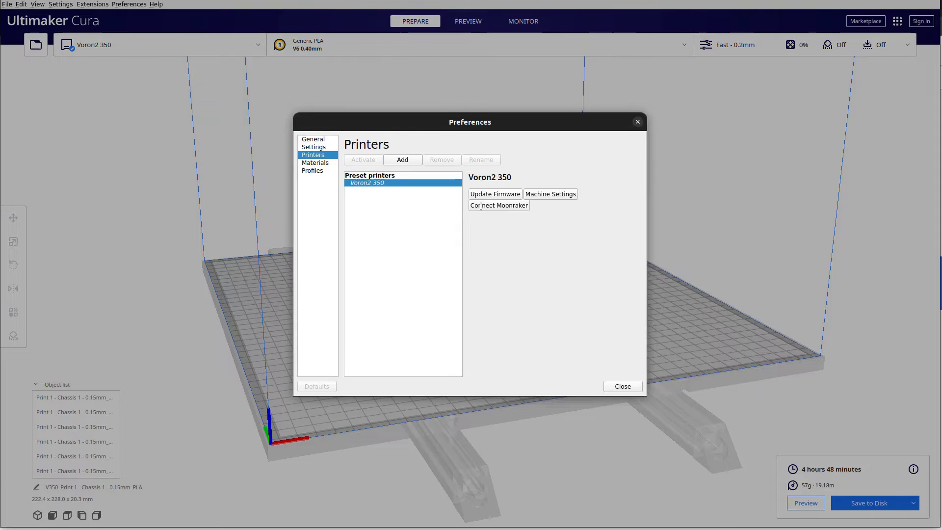
{"action": "left_click", "coordinate": [437, 160]}
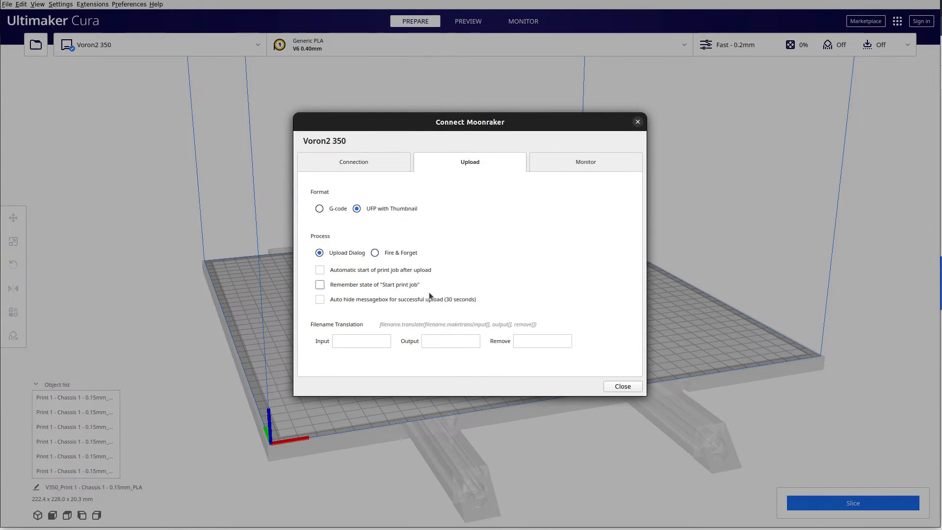
{"action": "left_click", "coordinate": [619, 386]}
{"action": "left_click", "coordinate": [621, 385]}
Slice the plate and upload it to the Voron2 350 as Uploaded.ufp
{"action": "left_click", "coordinate": [914, 506]}
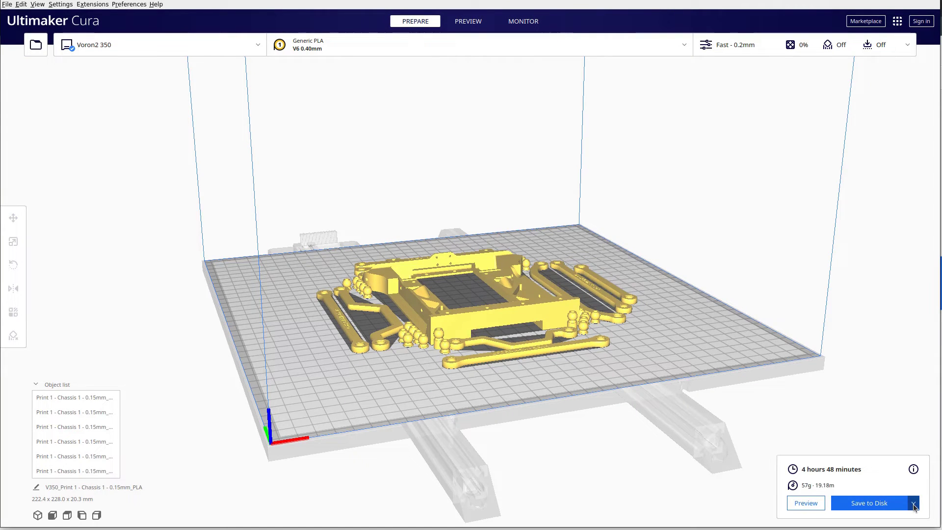
{"action": "left_click", "coordinate": [914, 505]}
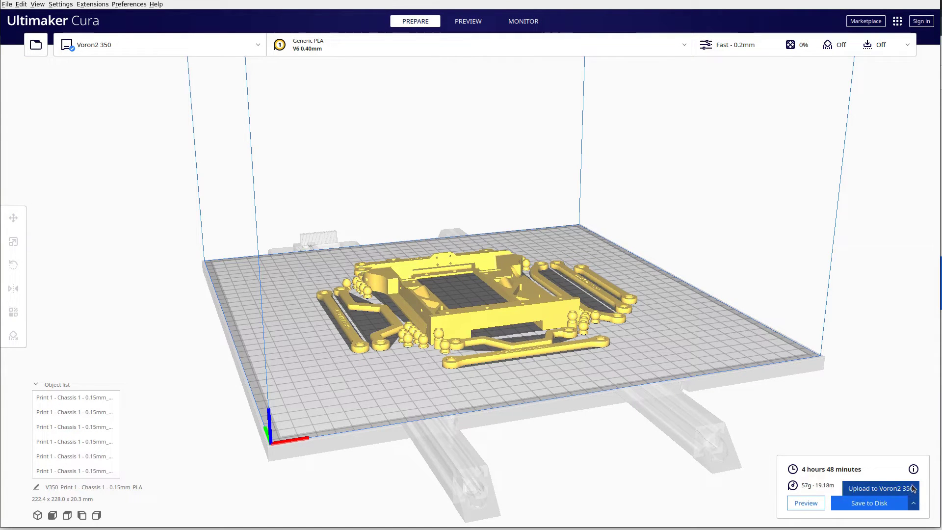
{"action": "left_click", "coordinate": [892, 491]}
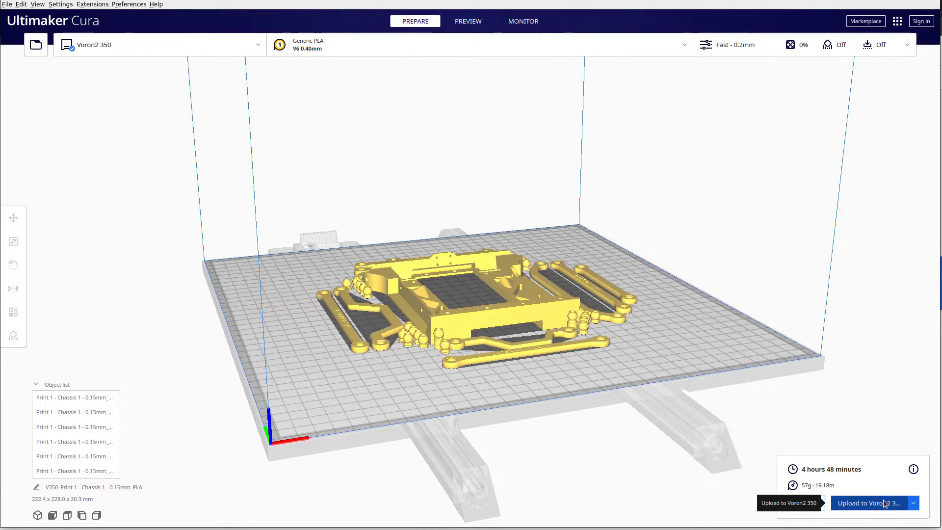
{"action": "left_click", "coordinate": [883, 500]}
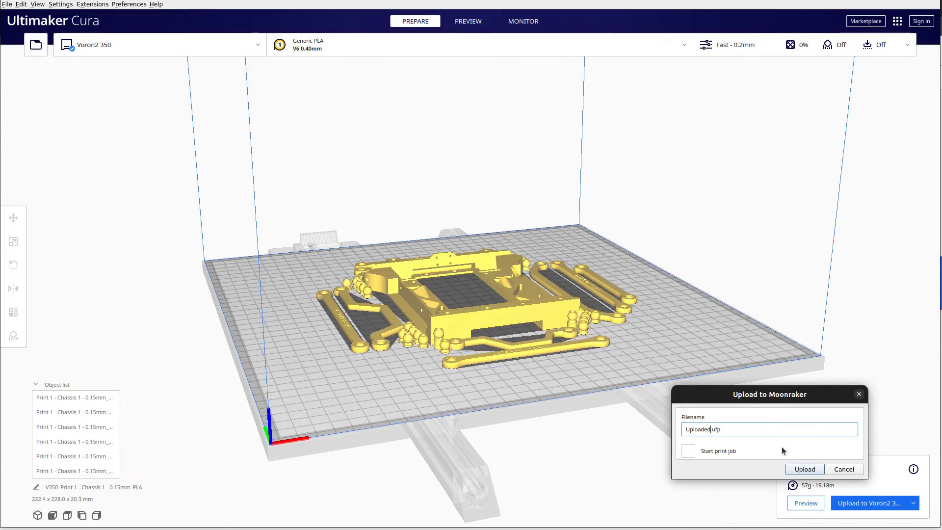
{"action": "left_click", "coordinate": [805, 469]}
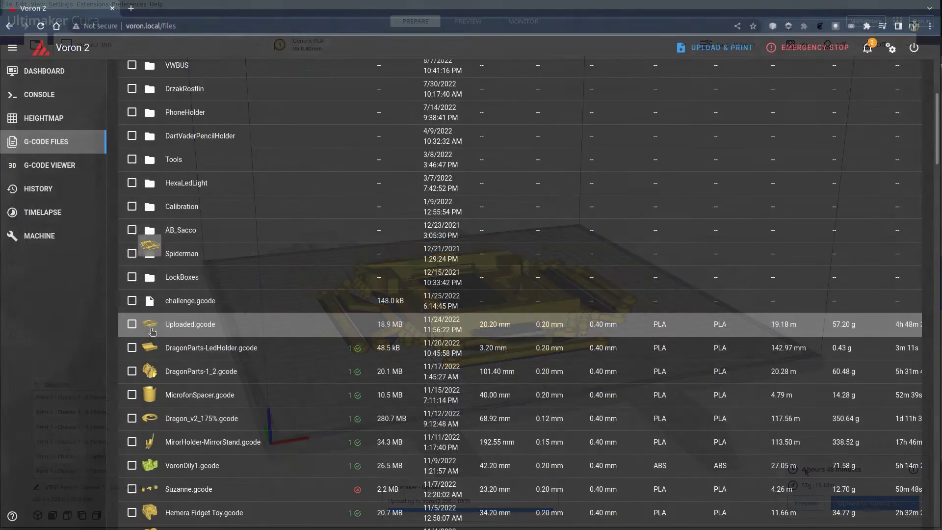
Preview the Uploaded.gcode thumbnail in Mainsail's G-code file list
{"action": "mouse_move", "coordinate": [152, 330]}
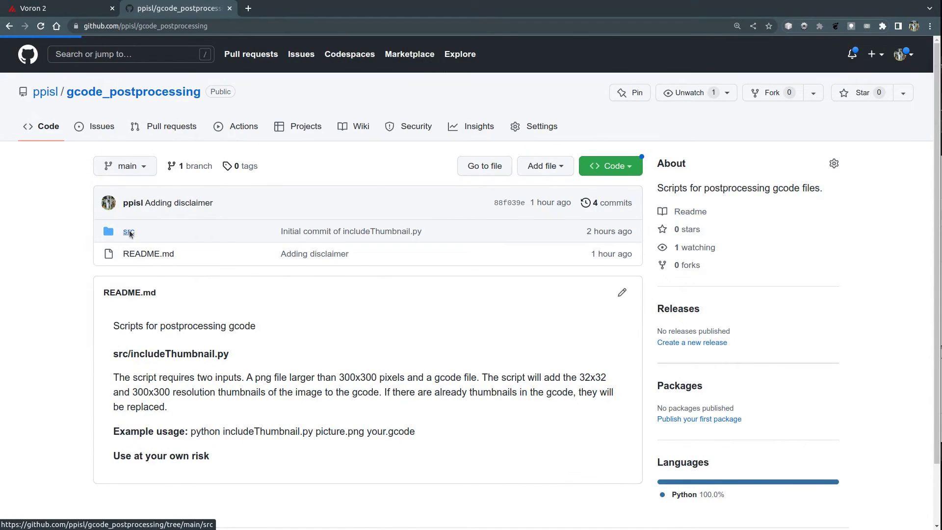
View src/includeThumbnail.py, then show the gcode_postprocessing repo's clone and download options
{"action": "left_click", "coordinate": [129, 231]}
{"action": "left_click", "coordinate": [145, 254]}
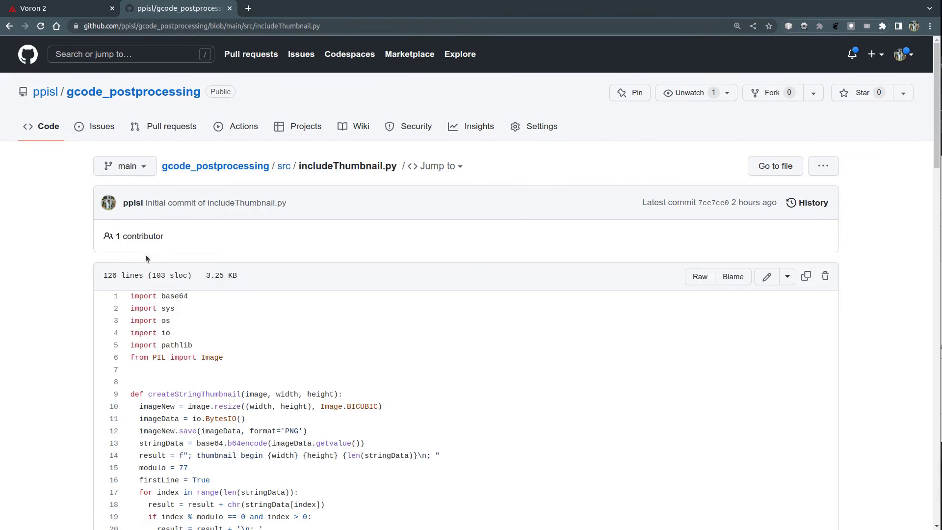
{"action": "left_click", "coordinate": [188, 166]}
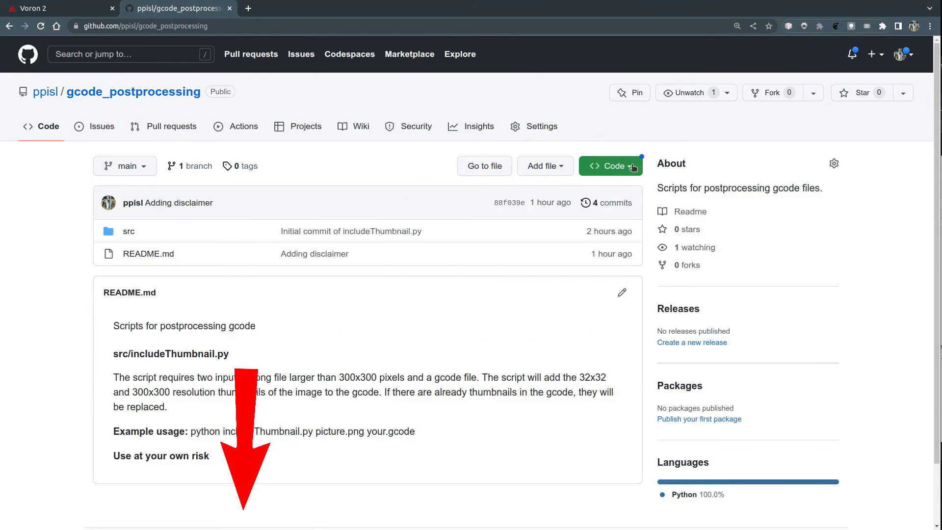
{"action": "left_click", "coordinate": [630, 168]}
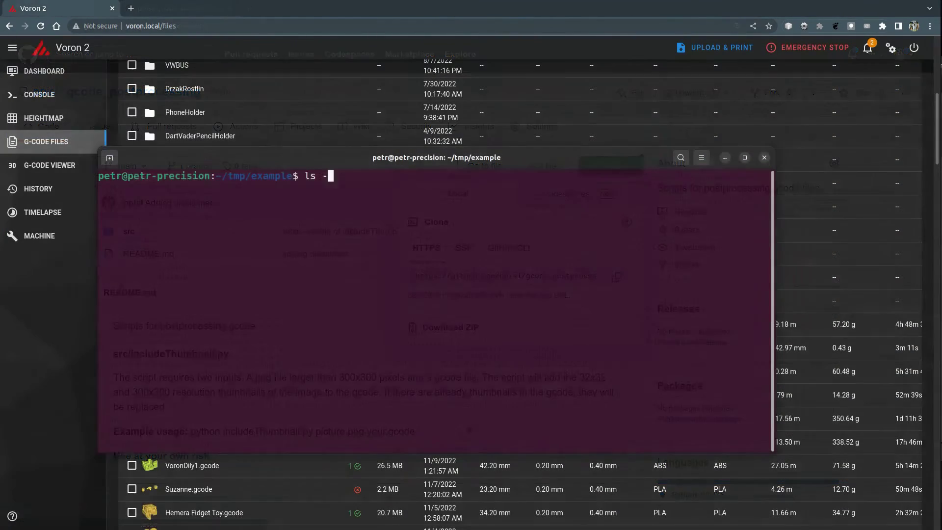
List the folder with ls -l, then run python3 includeThumbnail.py PinChallange.png challenge.gcode
{"action": "type", "text": "-l"}
{"action": "key", "text": "Return"}
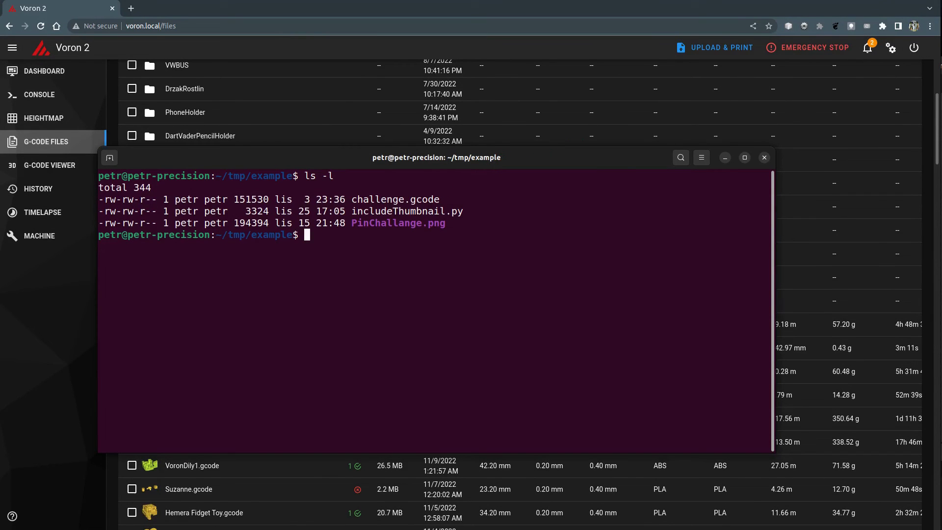
{"action": "type", "text": "python3 inc"}
{"action": "key", "text": "Tab"}
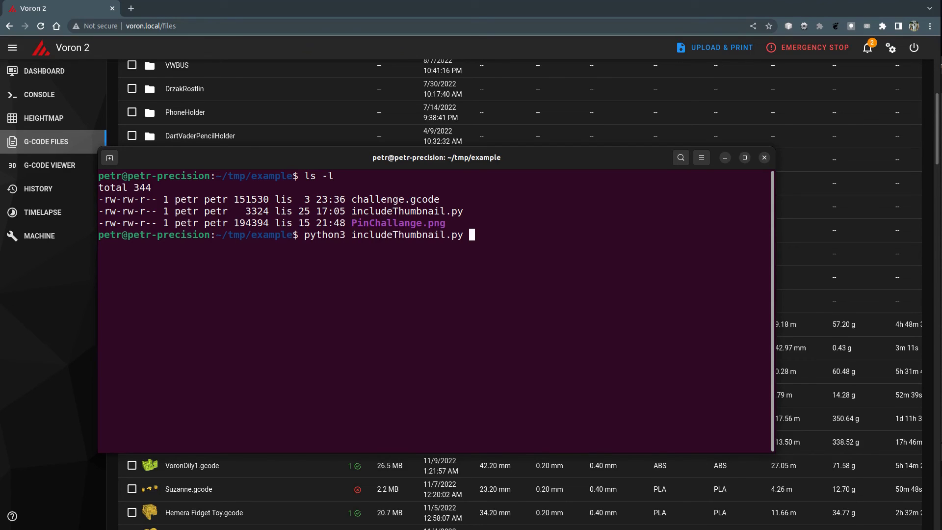
{"action": "type", "text": "Pi"}
{"action": "key", "text": "Tab"}
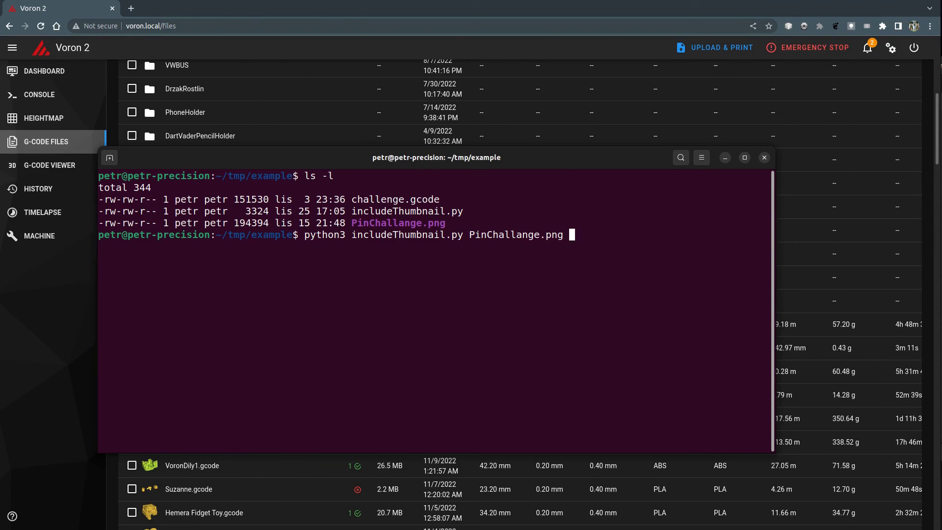
{"action": "type", "text": "cha"}
{"action": "key", "text": "Tab"}
{"action": "key", "text": "Return"}
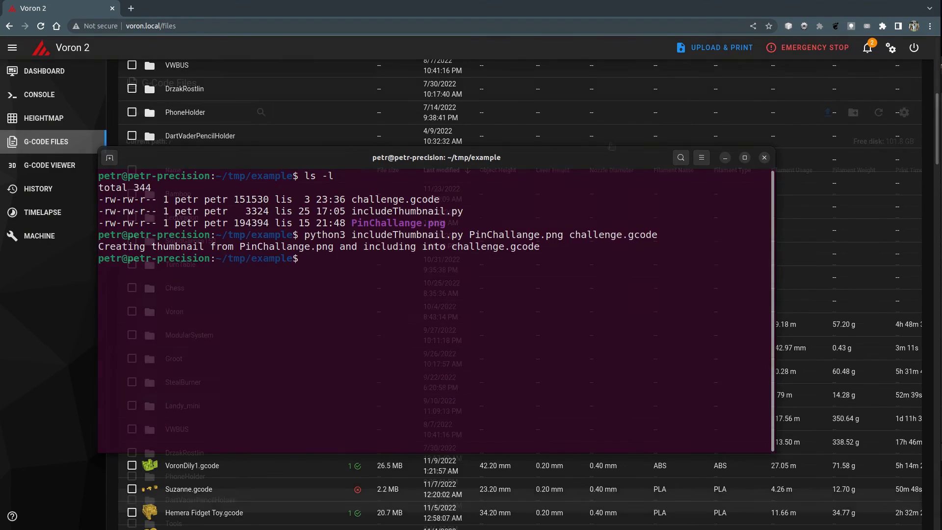
Upload challenge.gcode to Mainsail, check its orange pin thumbnail, and open its Start Job prompt
{"action": "left_click", "coordinate": [832, 111]}
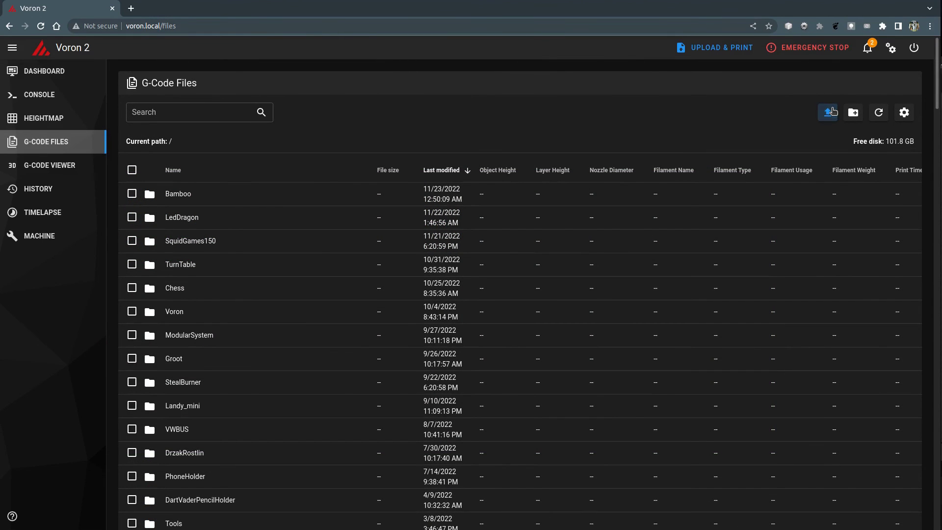
{"action": "double_click", "coordinate": [260, 78]}
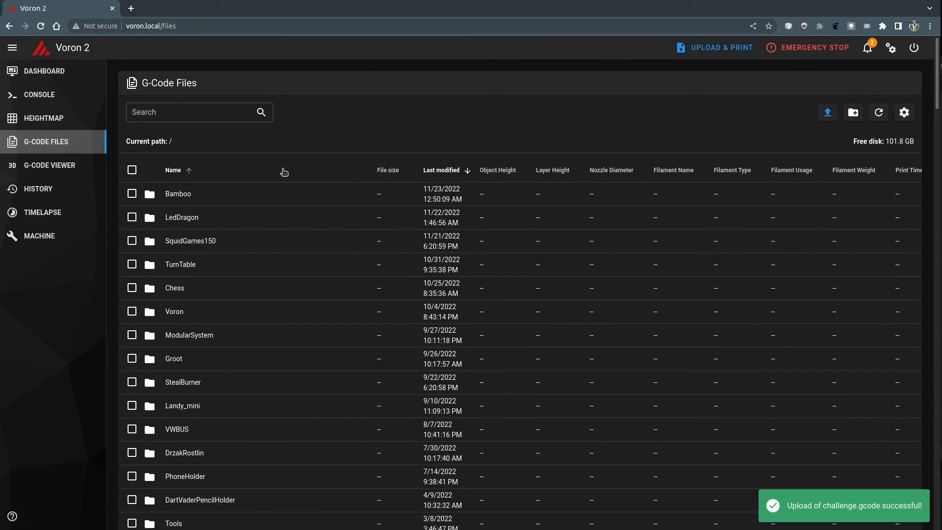
{"action": "scroll", "coordinate": [273, 238], "scroll_direction": "down", "scroll_amount": 5}
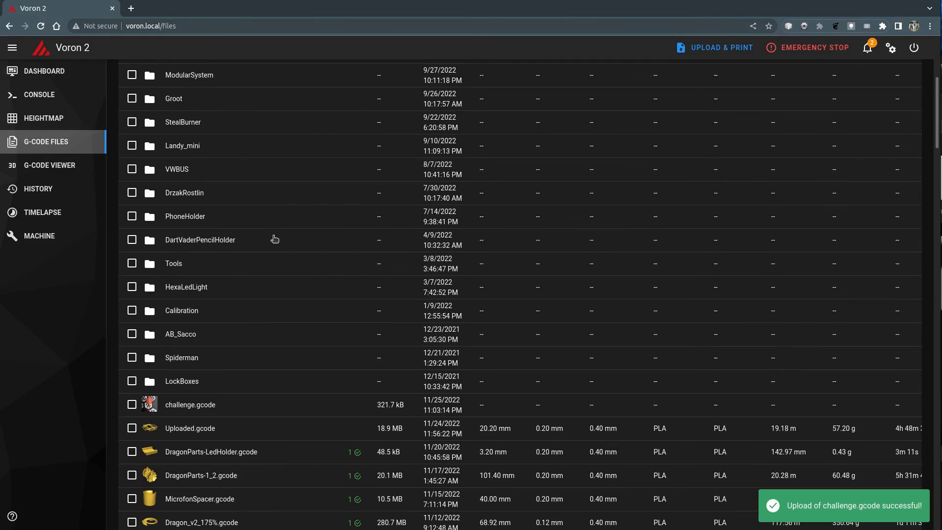
{"action": "mouse_move", "coordinate": [153, 404]}
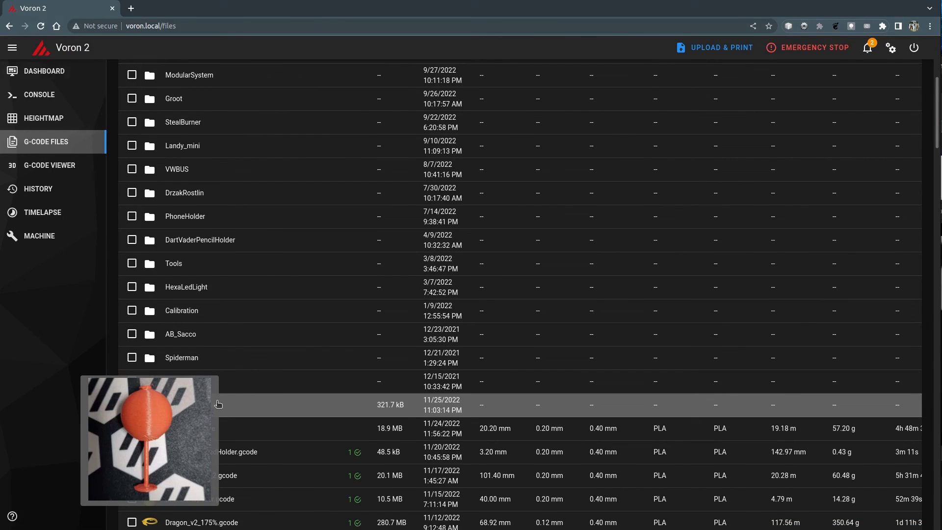
{"action": "left_click", "coordinate": [239, 404]}
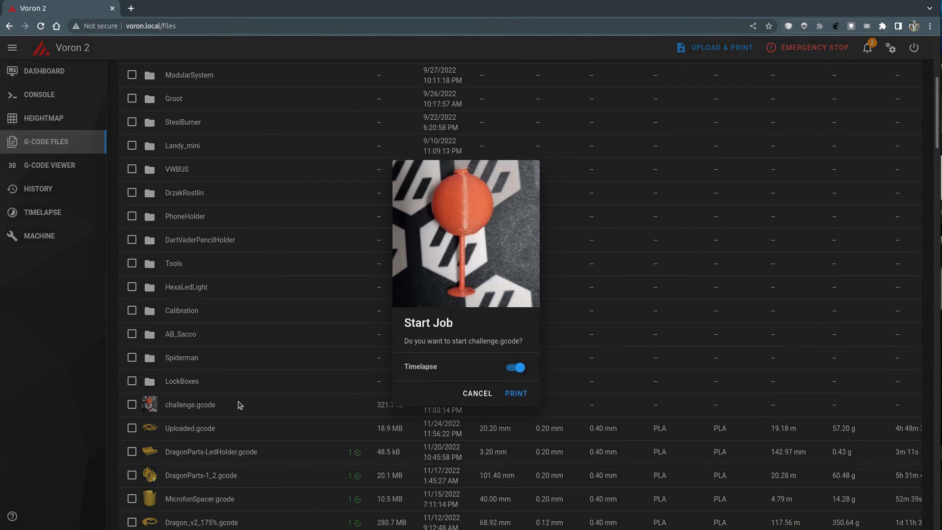